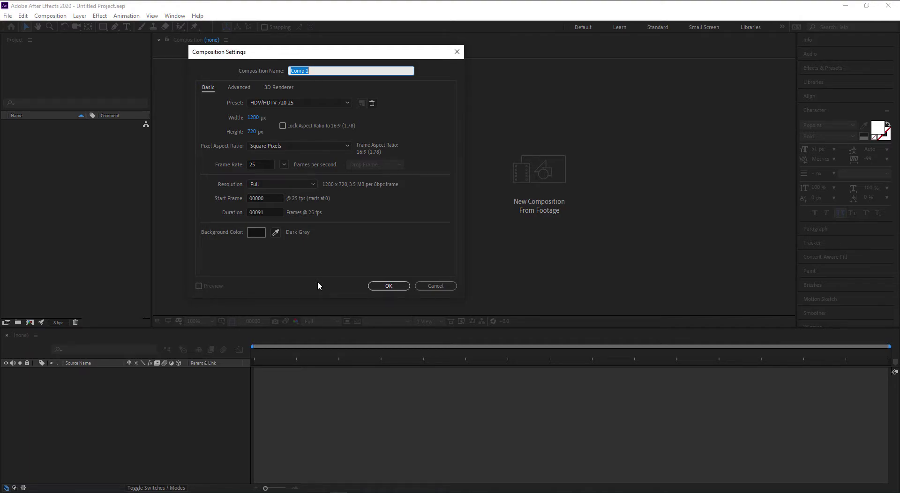
Step: Create a new composition with a duration of 240 frames
click(270, 213)
text(2)
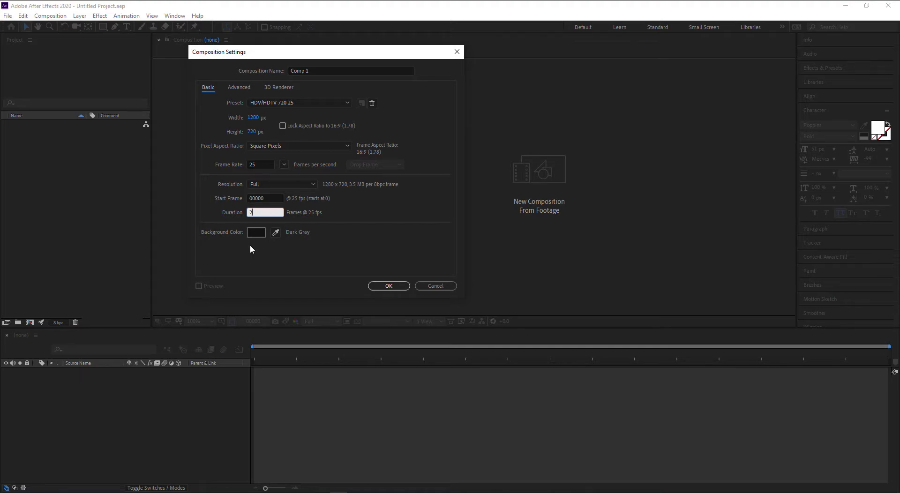
text(40)
click(394, 285)
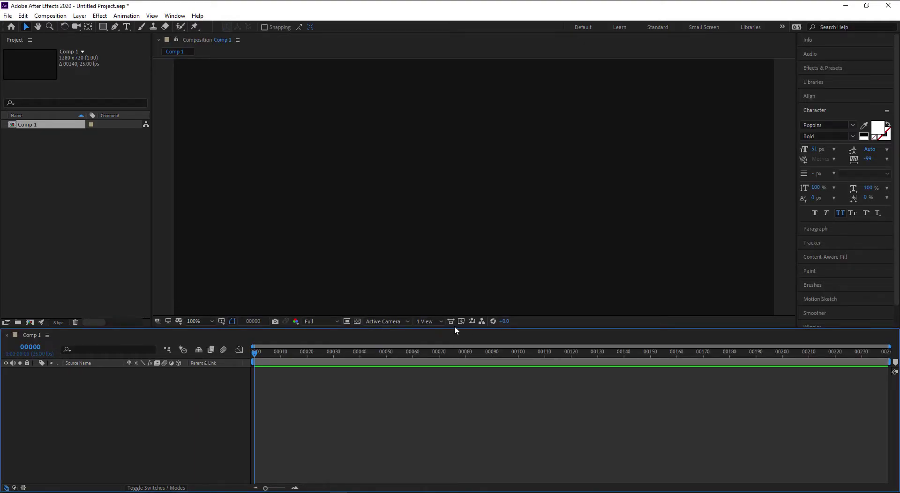
Step: Enlarge the viewer panel and set the magnification to Fit
drag(454, 329, 455, 378)
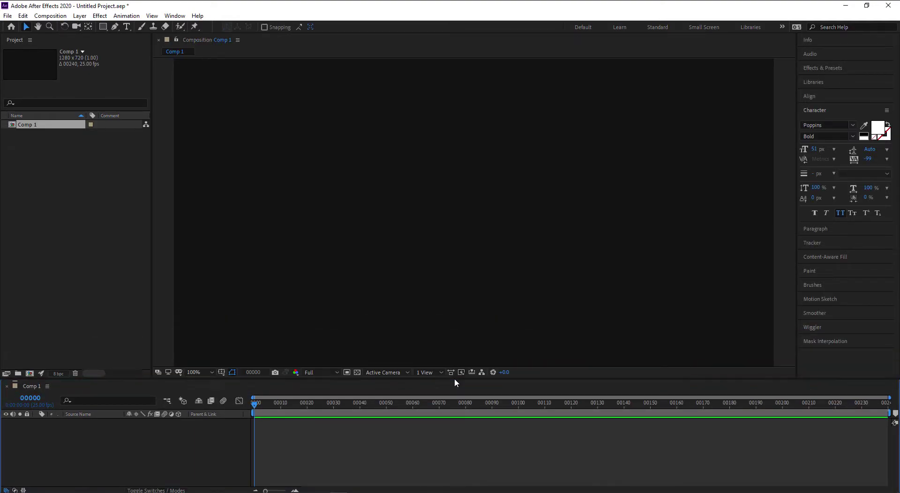
click(199, 375)
click(223, 207)
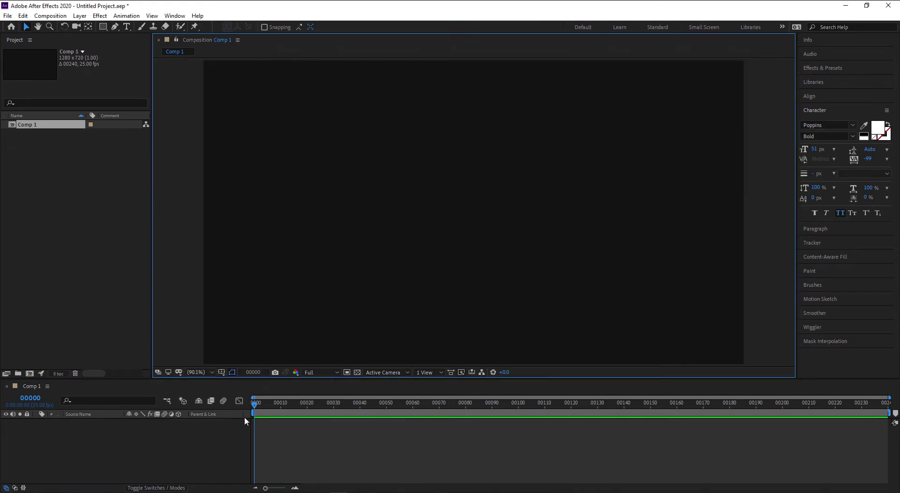
Step: Add a new lime green solid layer 30 px wide by 400 px tall
right_click(186, 447)
mouse_move(214, 345)
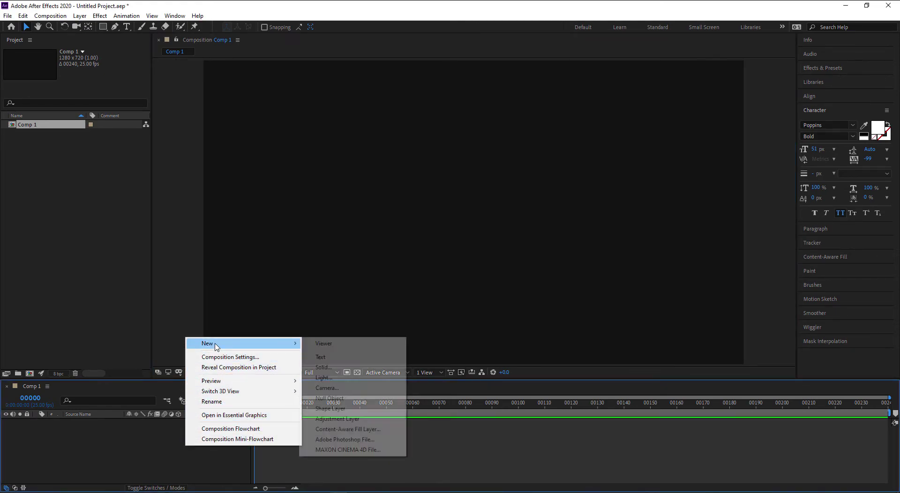
click(331, 367)
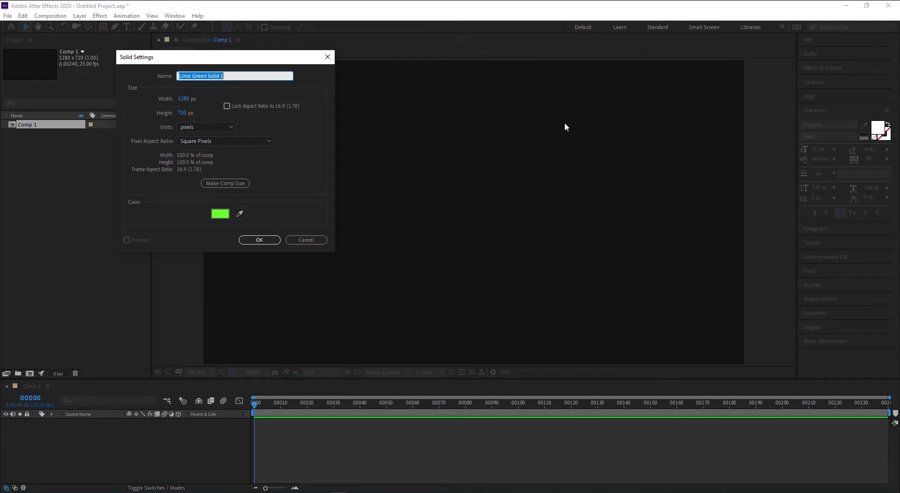
click(184, 99)
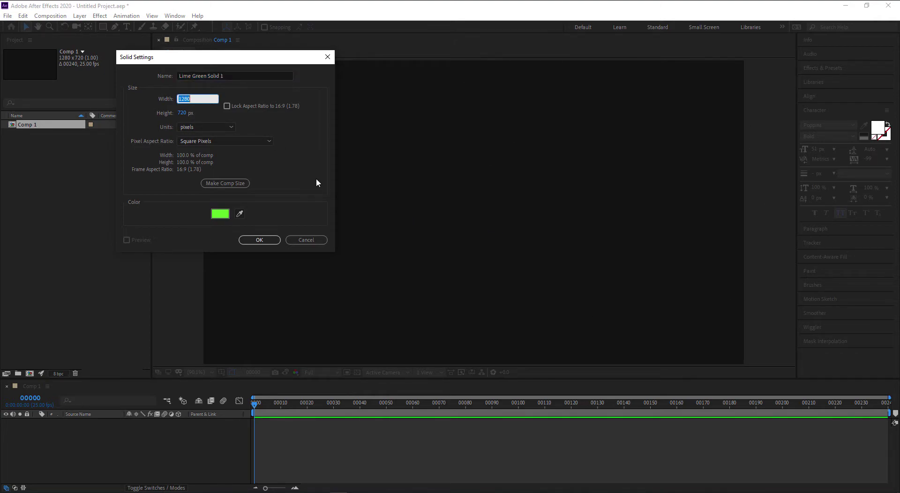
text(30)
key(Tab)
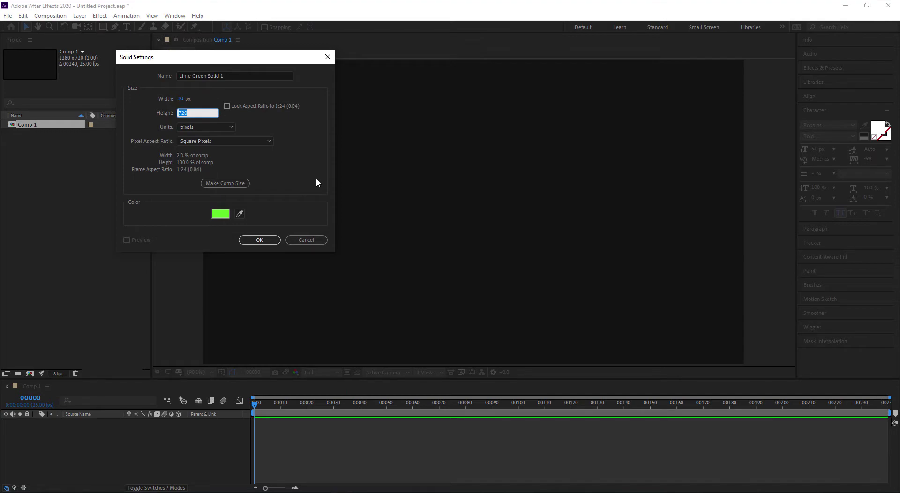
text(400)
click(259, 240)
Step: Unlink the solid's Scale proportions and scrub it narrower and shorter, to 34% height
click(531, 275)
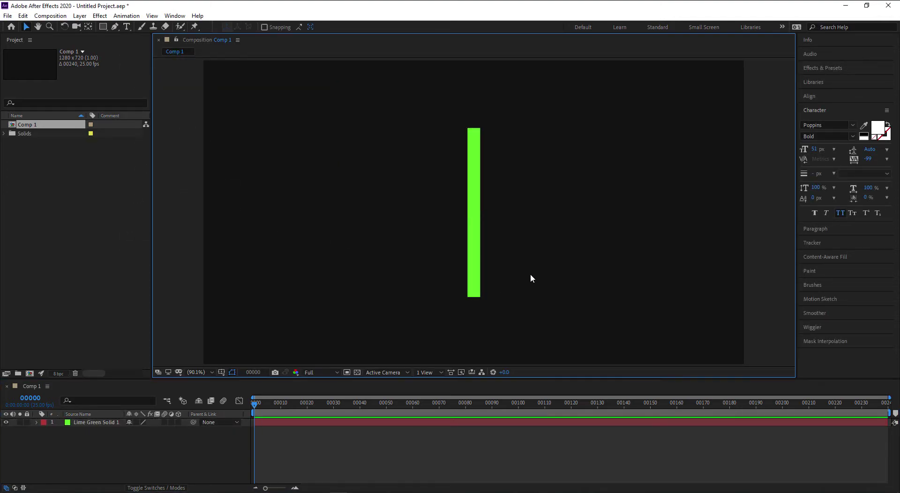
click(476, 257)
key(s)
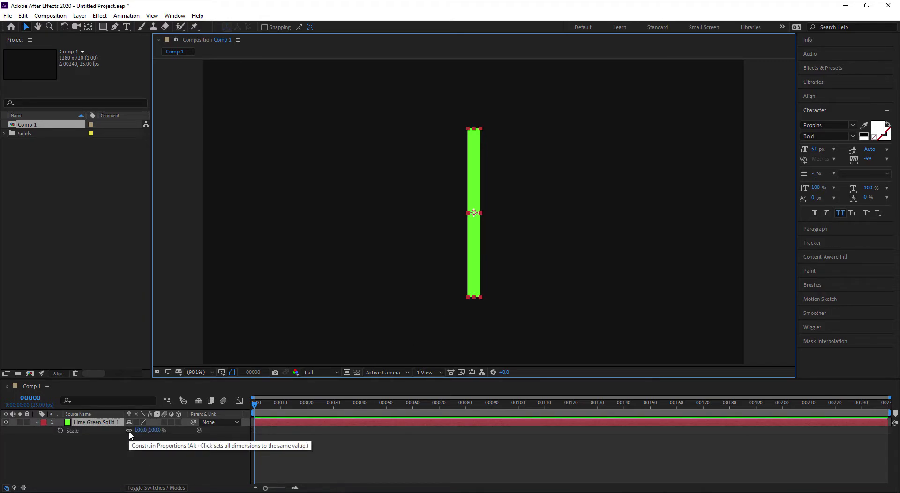
click(130, 431)
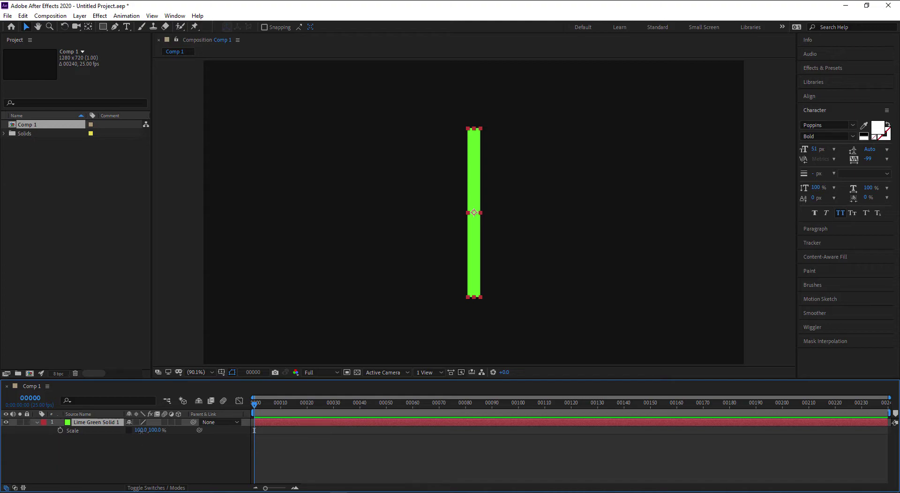
mouse_move(142, 430)
mouse_down()
mouse_move(115, 436)
mouse_move(122, 460)
mouse_up()
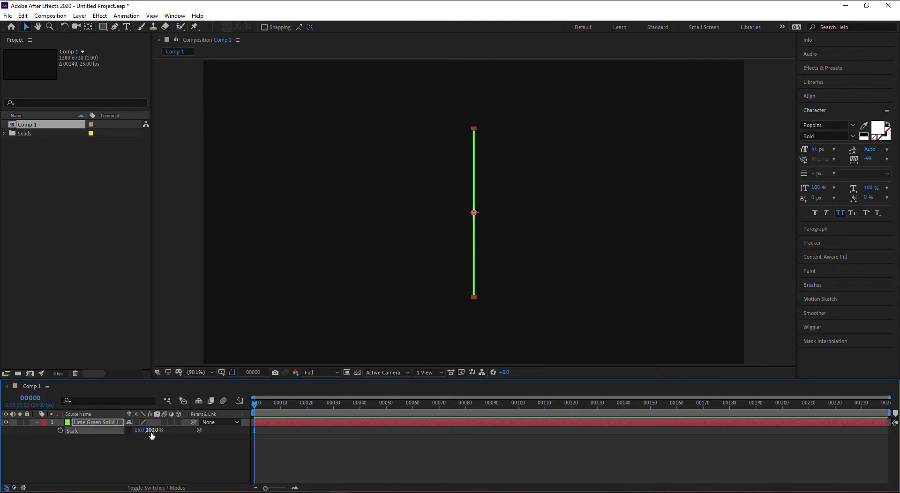
drag(151, 436, 143, 458)
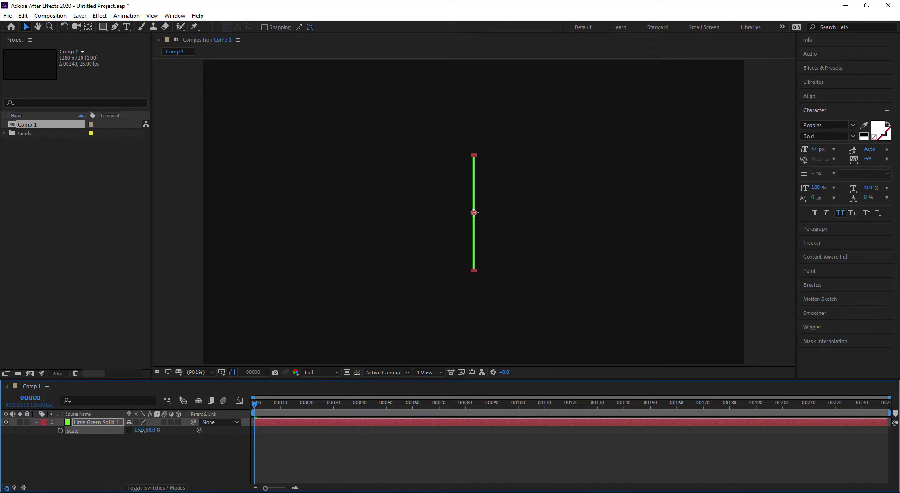
click(144, 458)
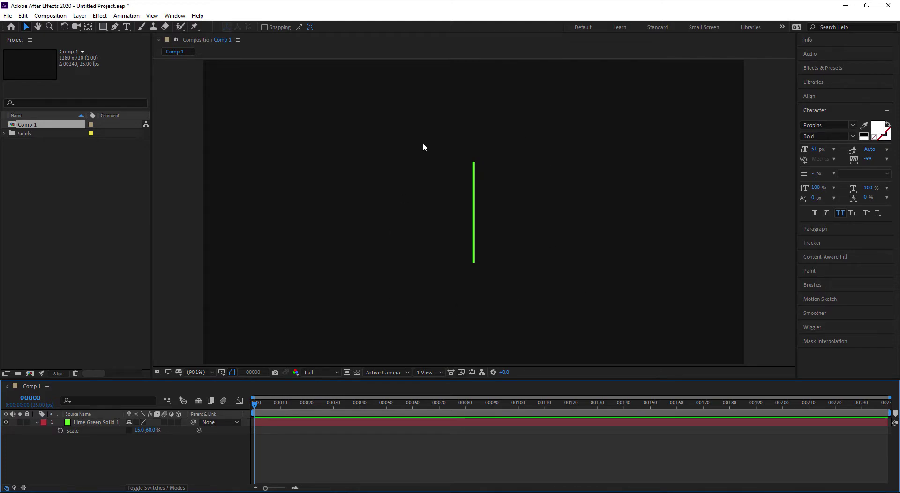
Step: Set the solid's horizontal scale to exactly 6%, giving Scale 6.0, 34.0%
drag(140, 431, 130, 432)
key(ctrl+z)
click(150, 453)
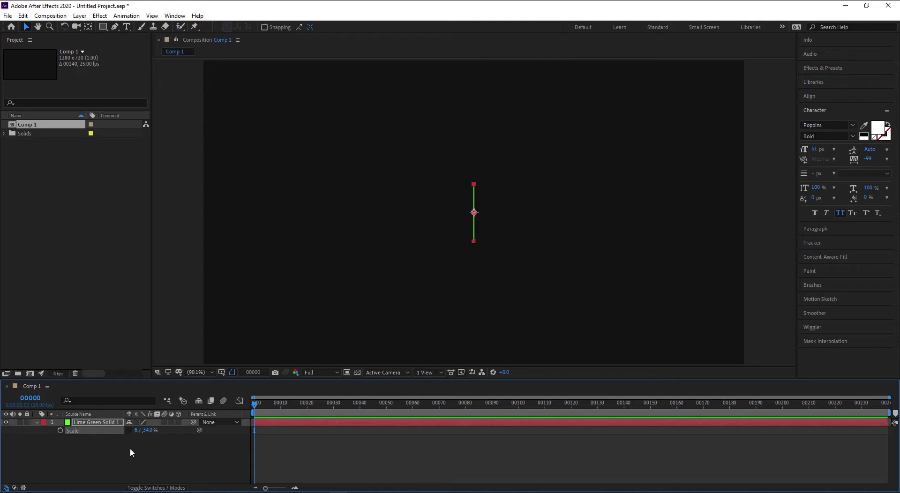
click(135, 433)
text(6)
click(170, 470)
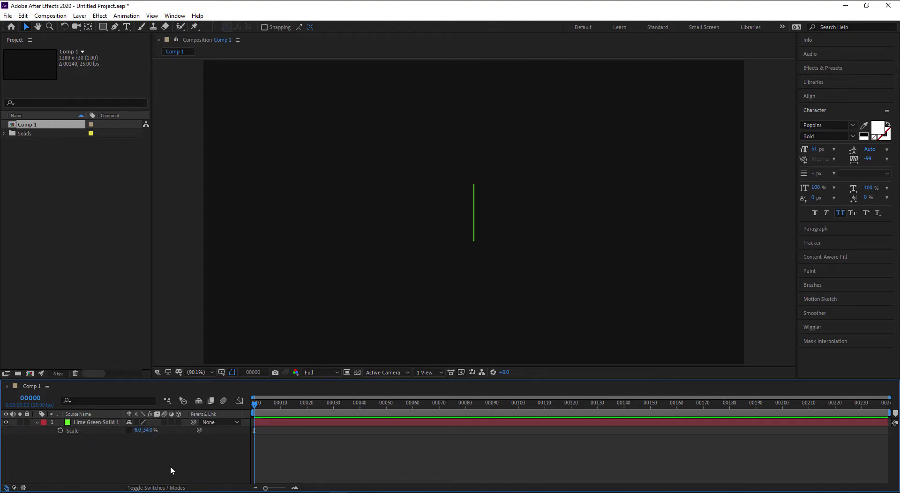
click(111, 425)
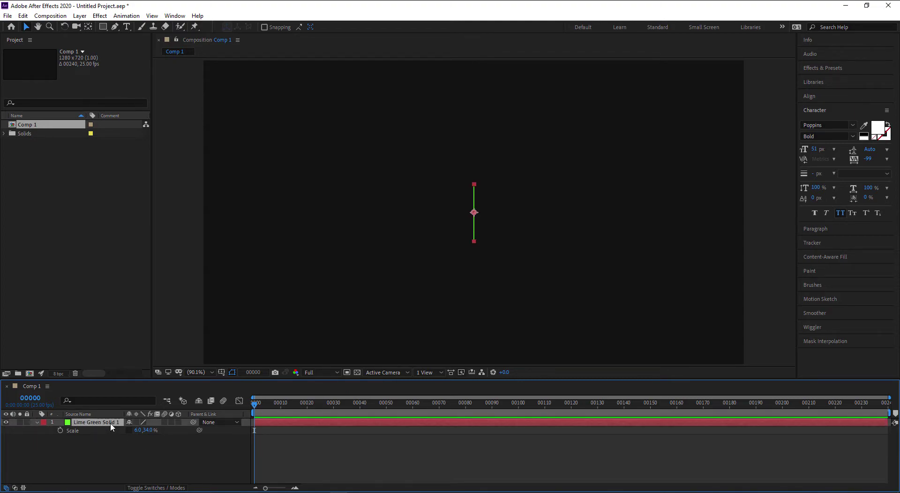
click(110, 462)
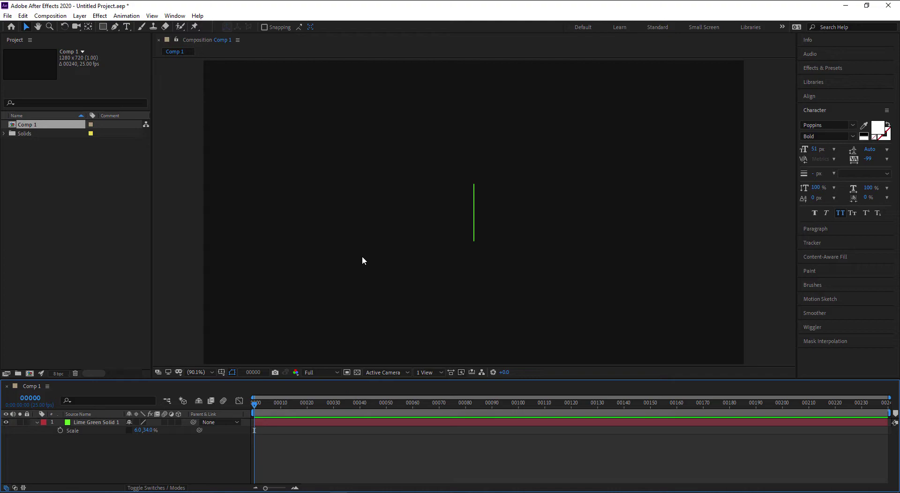
click(126, 27)
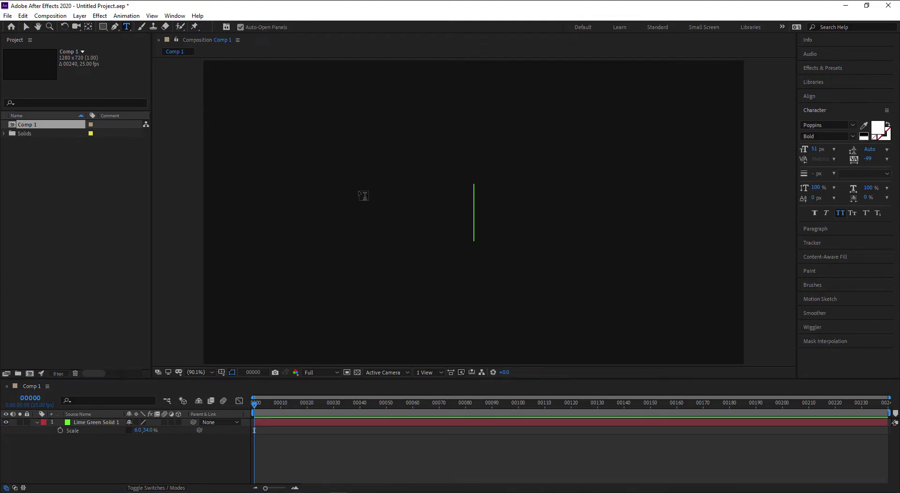
Step: Type the title 'rotation' to the left of the green line
click(345, 228)
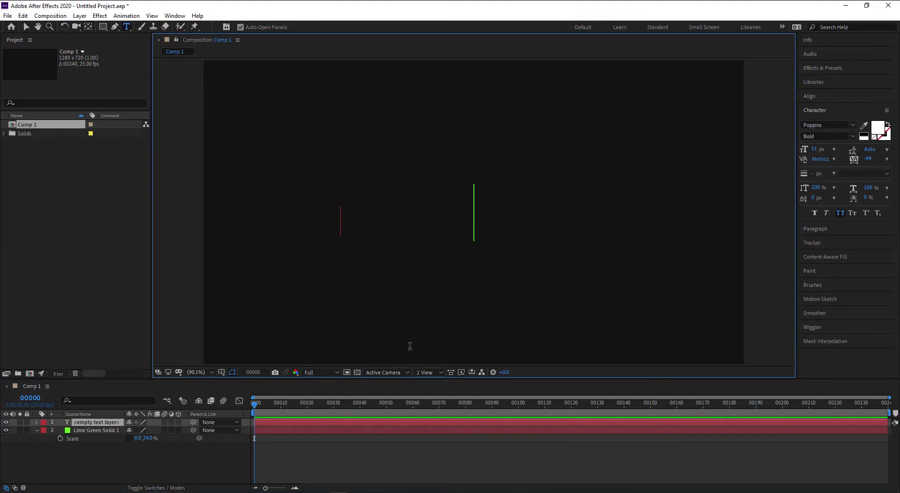
text(rotation)
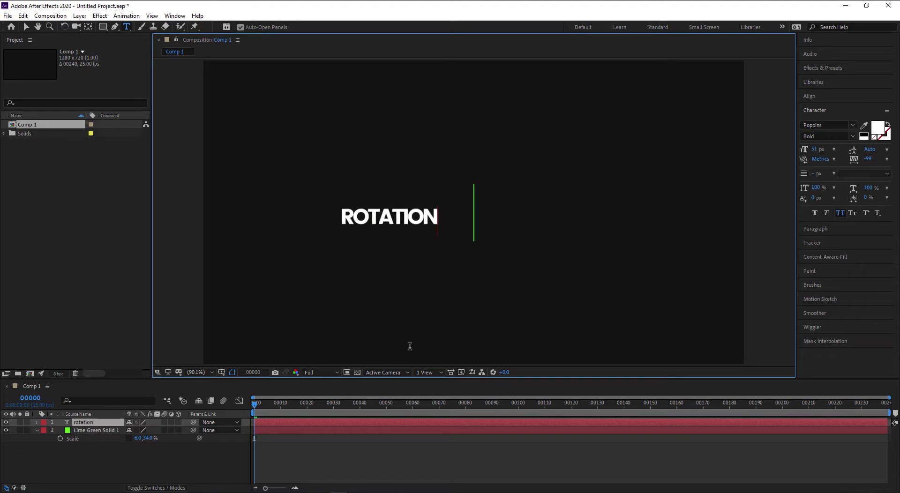
key(Escape)
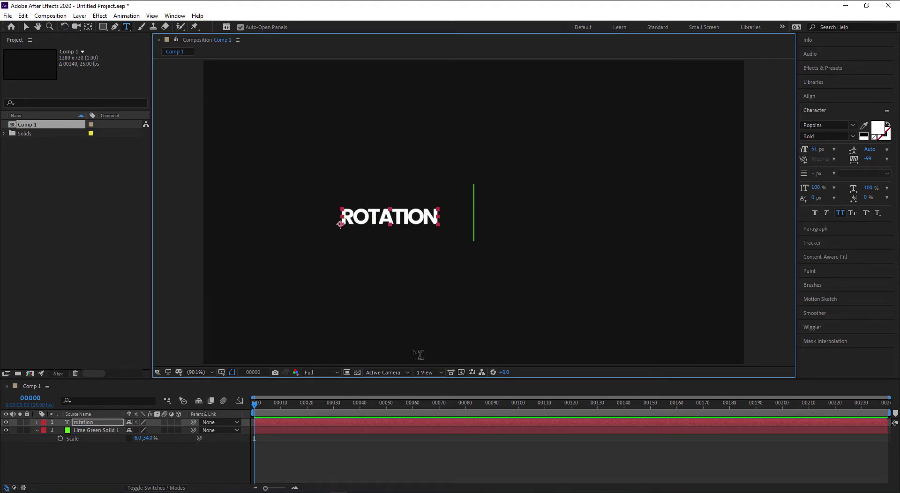
key(v)
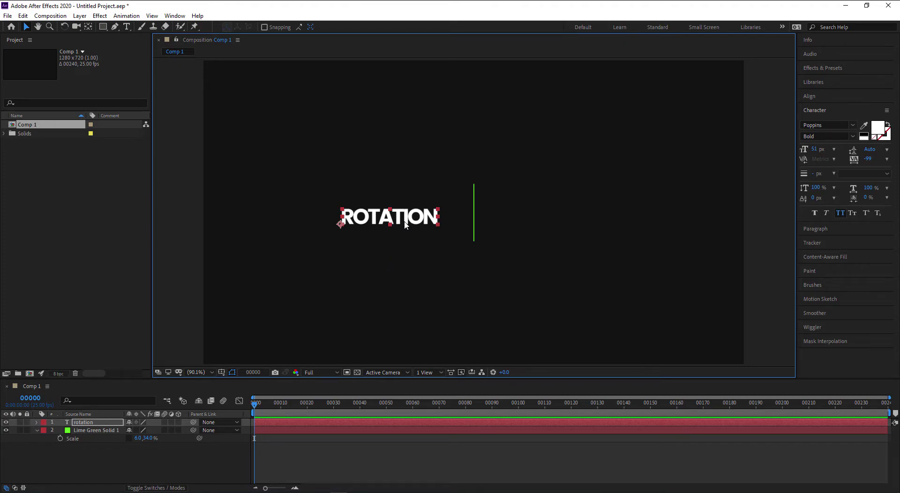
Step: Duplicate the title, move the copy right of the line, and retype it 'by side'
key(ctrl+d)
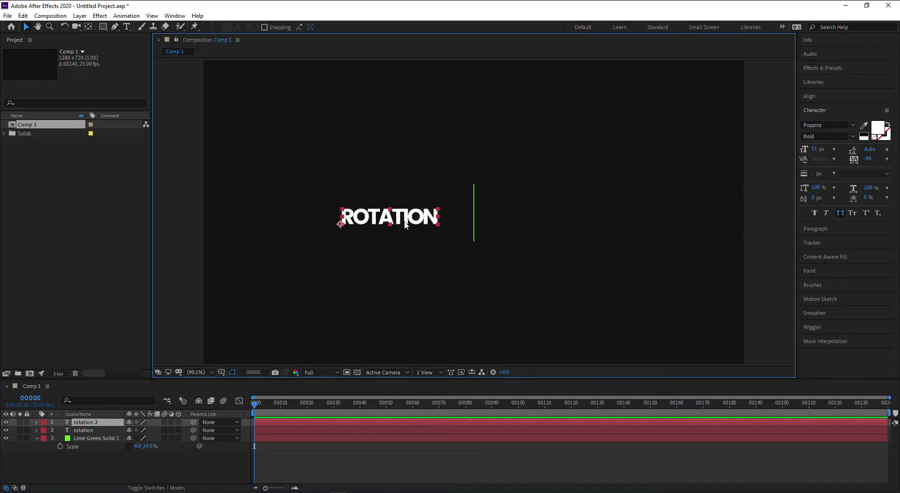
drag(406, 225, 566, 220)
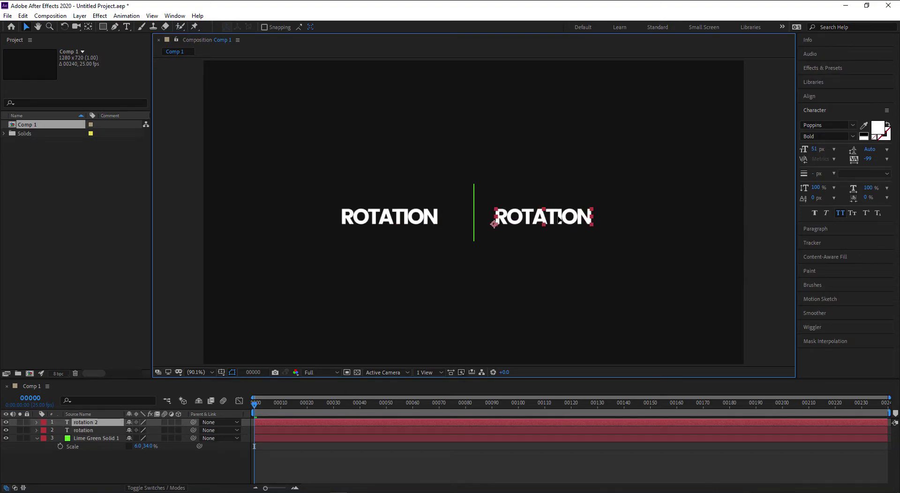
key(t)
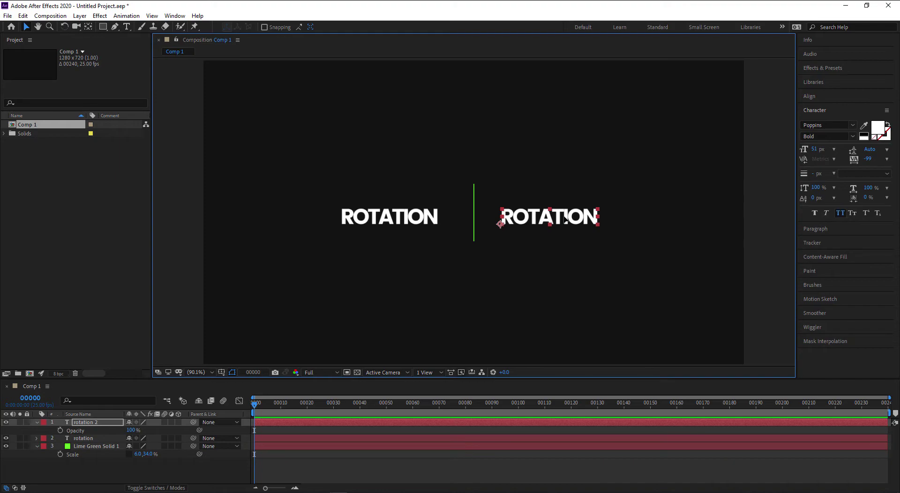
double_click(565, 220)
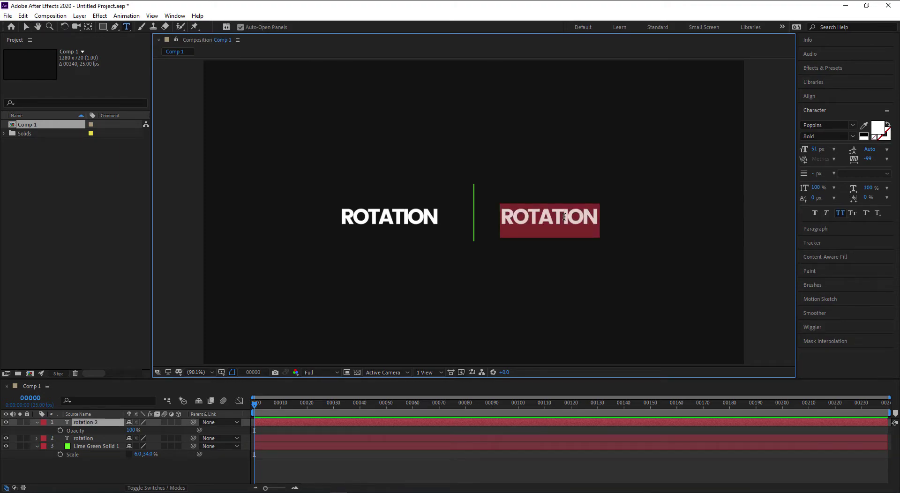
text(by side)
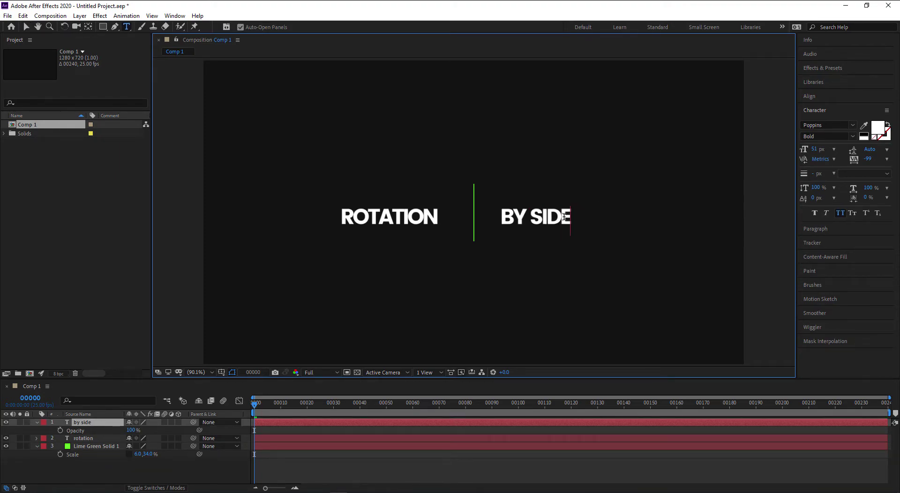
key(Escape)
key(v)
click(574, 267)
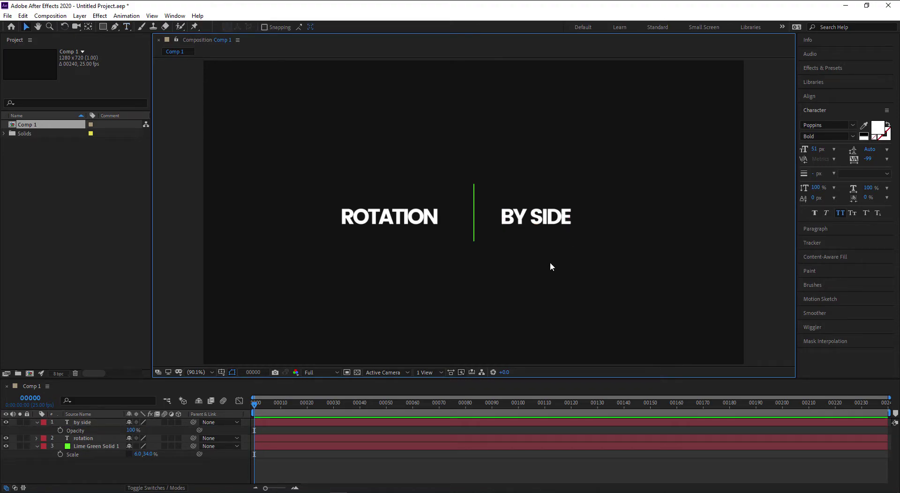
Step: Nudge ROTATION closer to the line and level with BY SIDE
drag(418, 220, 436, 220)
click(548, 220)
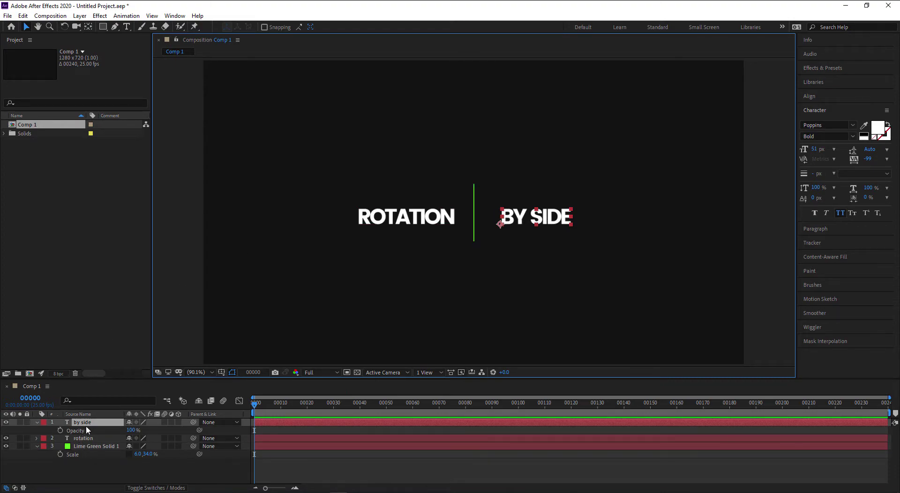
click(37, 423)
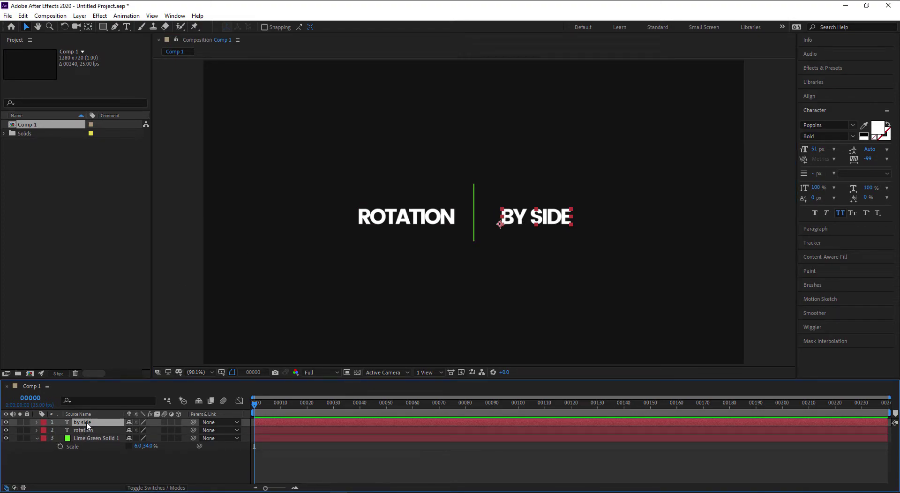
Step: Pre-compose the rotation text layer into rotation Comp 1
click(85, 430)
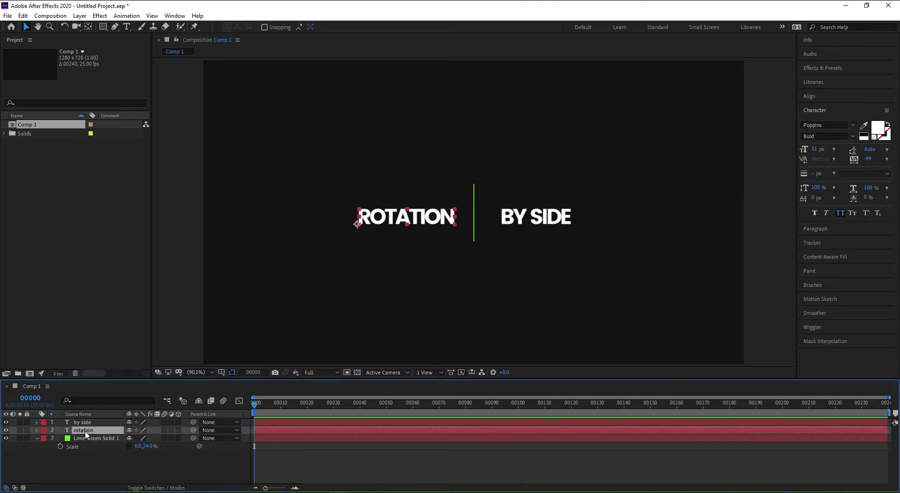
right_click(85, 435)
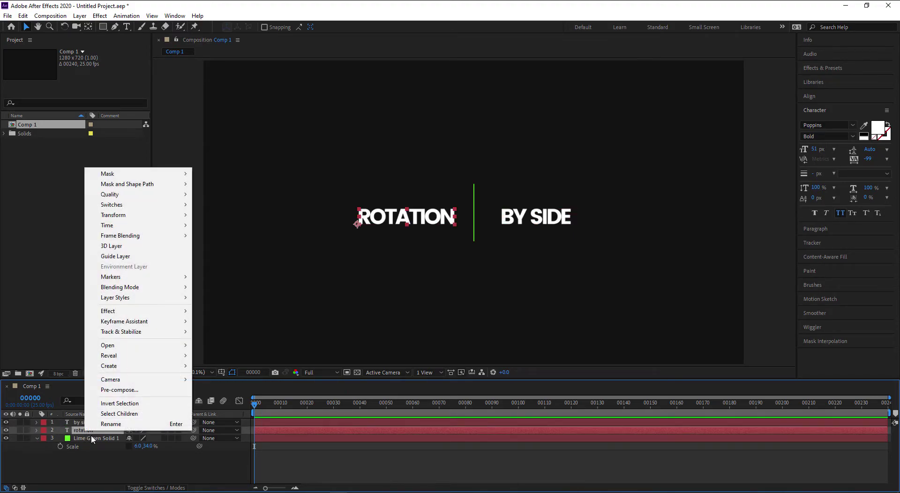
click(133, 390)
click(484, 311)
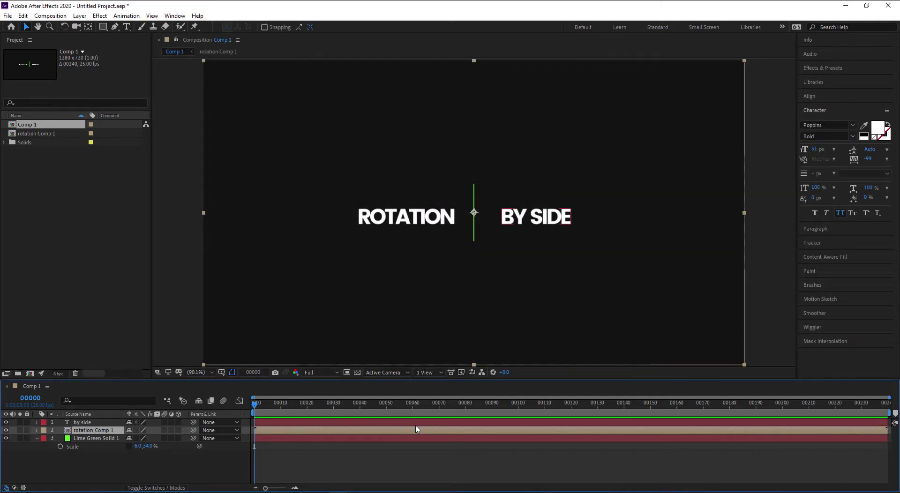
Step: Pre-compose the by side text layer into by side Comp 1, then reselect rotation Comp 1
right_click(92, 424)
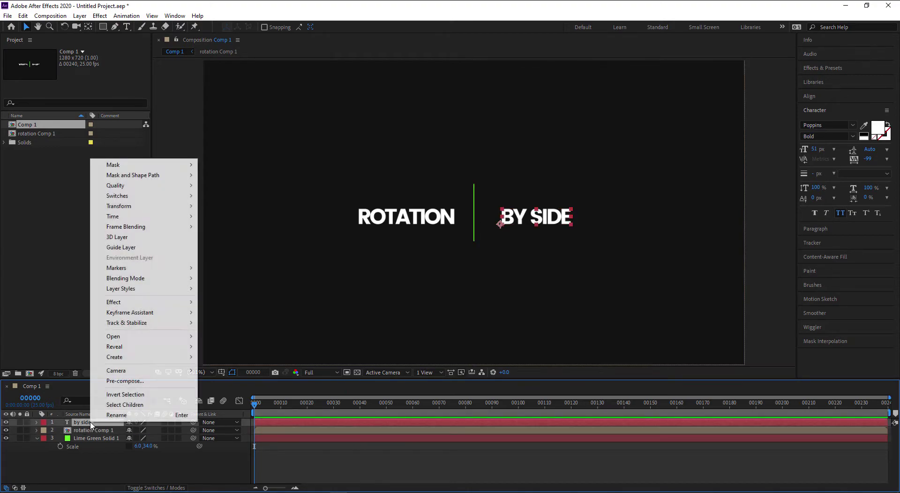
click(125, 381)
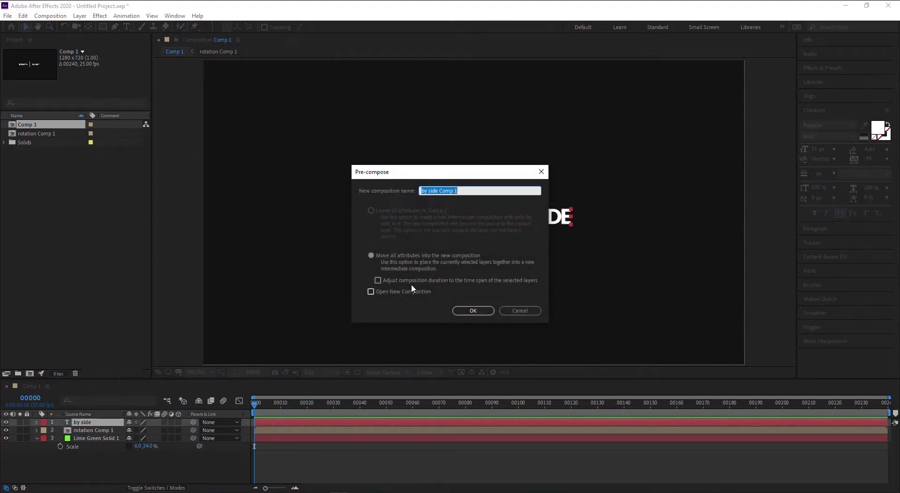
click(485, 310)
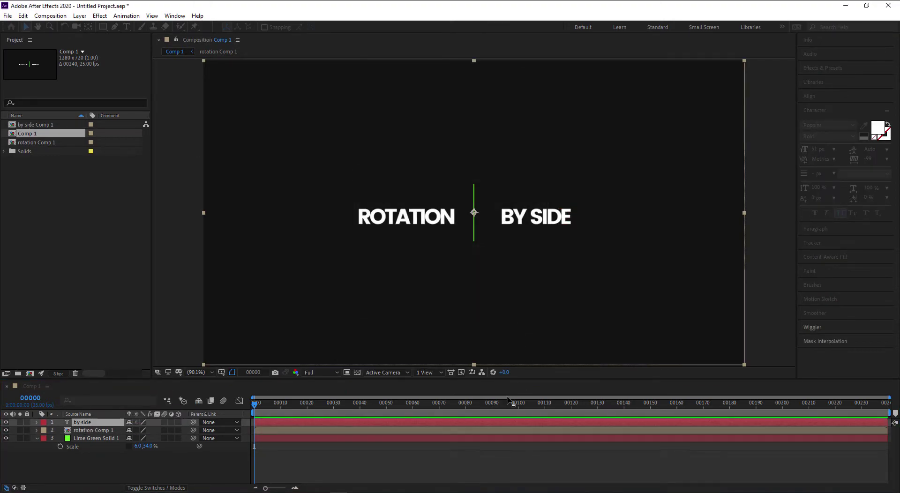
click(119, 463)
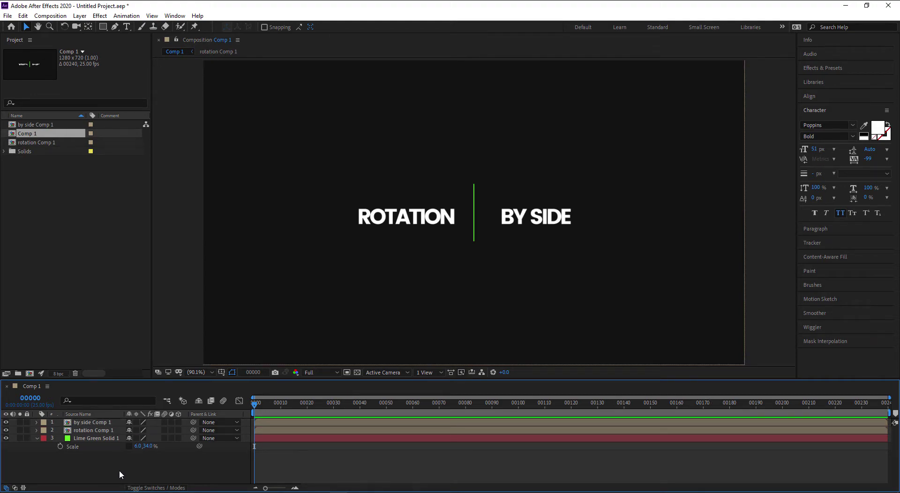
click(102, 430)
click(102, 424)
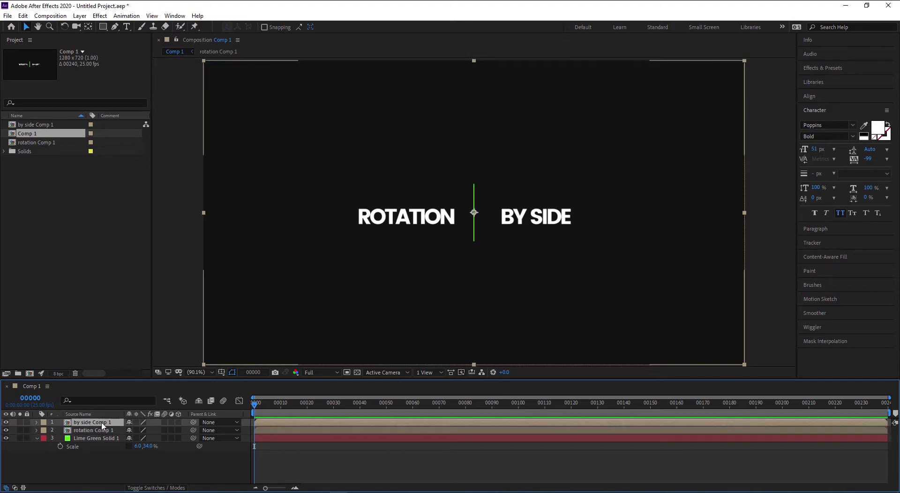
click(102, 430)
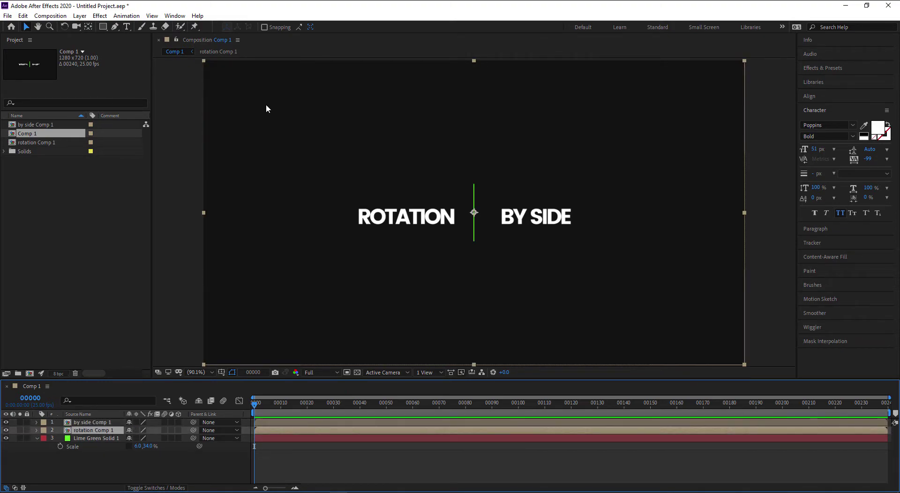
click(103, 27)
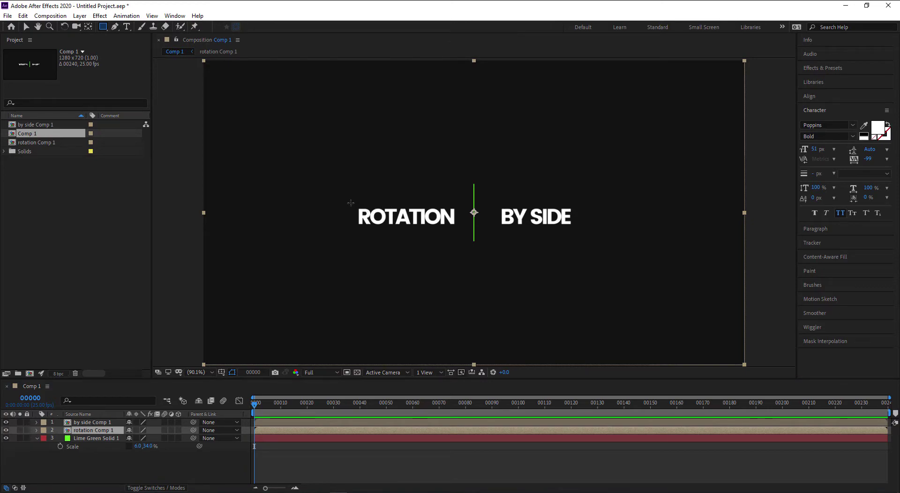
Step: Draw a rectangle mask around ROTATION, then open rotation Comp 1 and select its text layer
drag(349, 201, 461, 231)
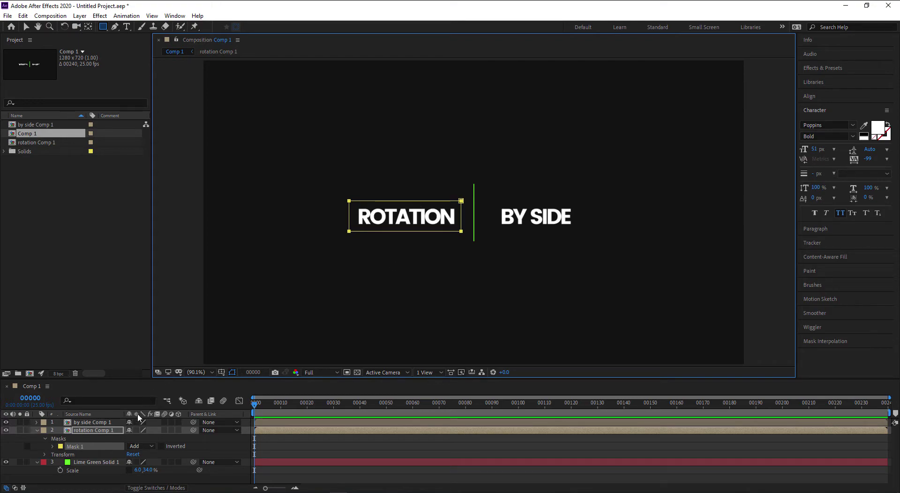
click(93, 431)
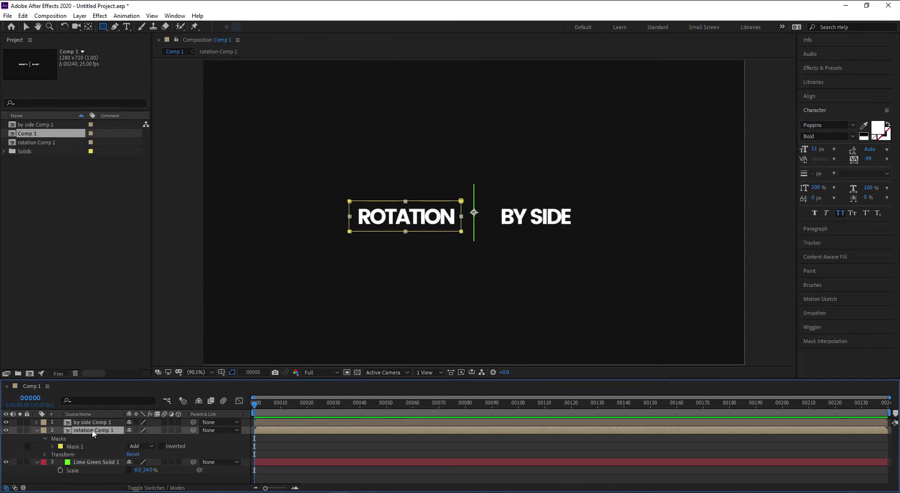
double_click(93, 430)
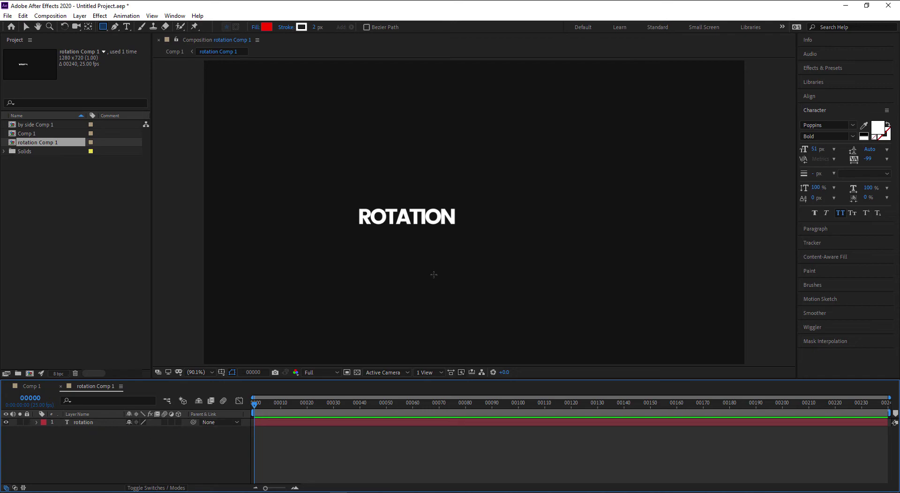
key(v)
click(429, 227)
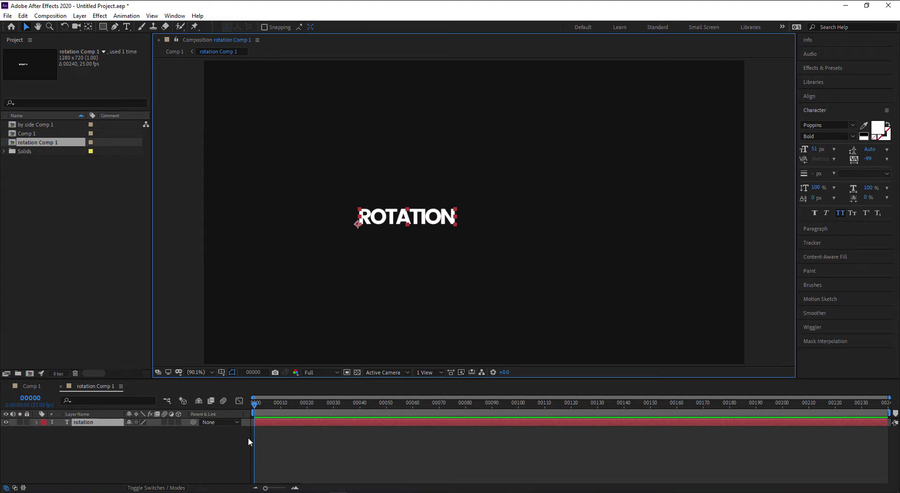
click(94, 427)
Step: Keyframe ROTATION's Position at frames 0 and 30, shifting its frame-0 position to the right
key(p)
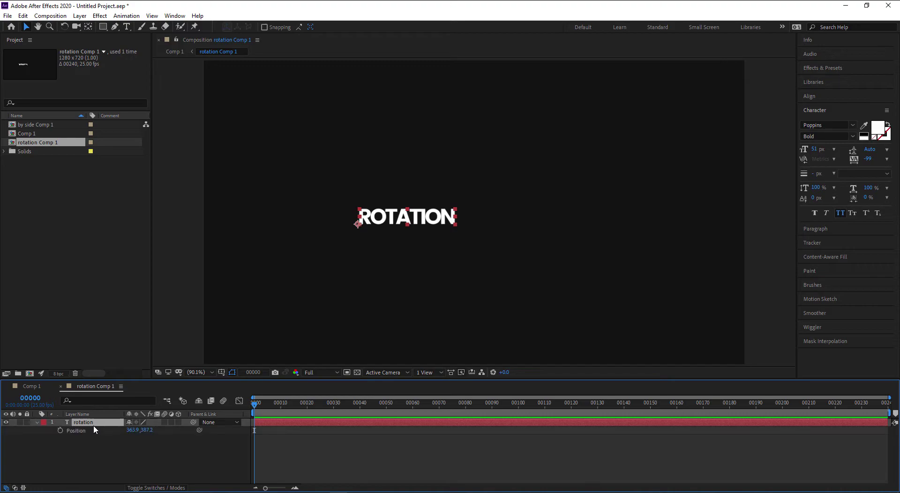
click(60, 431)
click(333, 403)
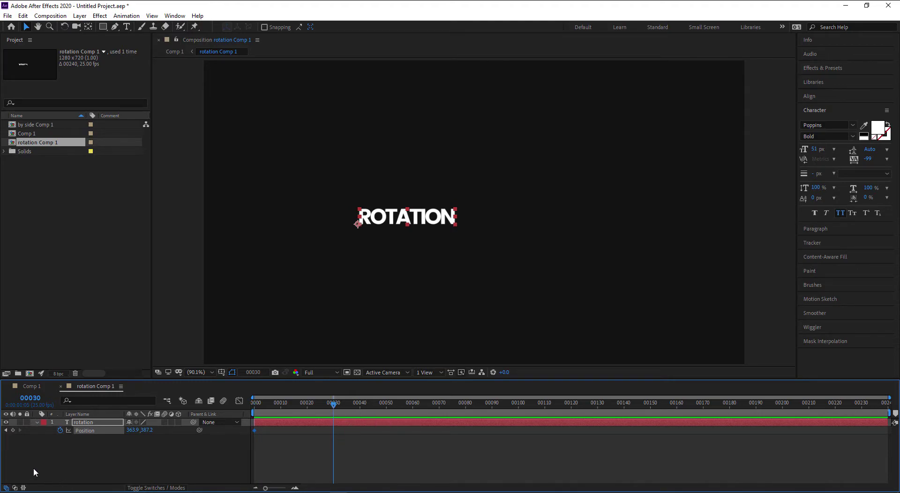
click(13, 431)
key(space)
drag(300, 412, 254, 414)
click(284, 437)
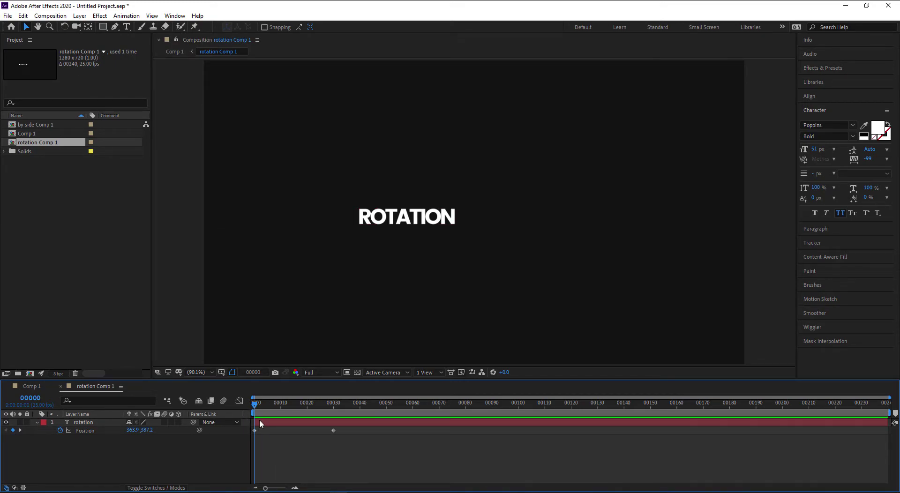
click(436, 227)
drag(383, 222, 522, 222)
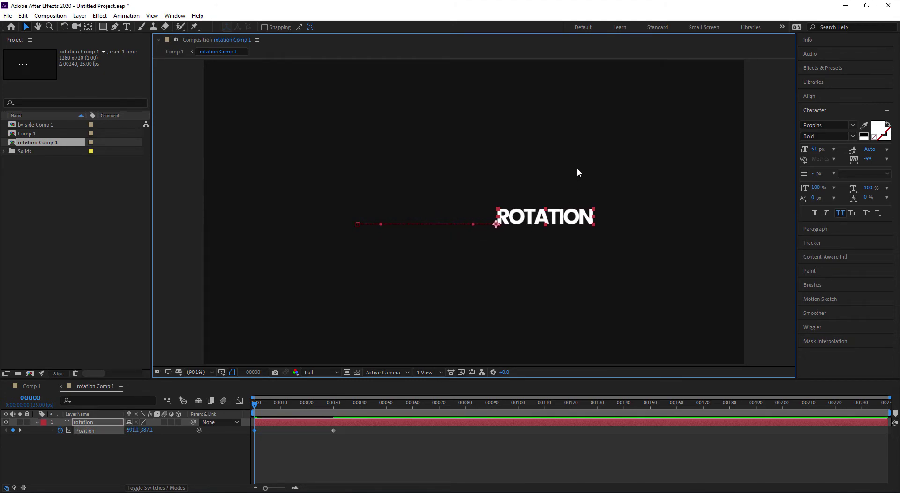
Step: Save the project, then return to rotation Comp 1 and select the frame-30 keyframe
click(31, 386)
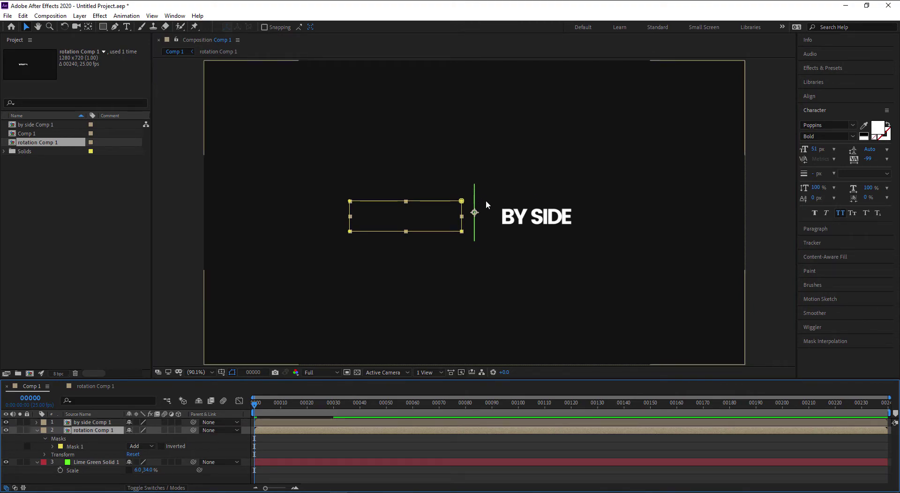
key(ctrl+s)
key(ctrl+s)
click(84, 387)
drag(254, 405, 335, 413)
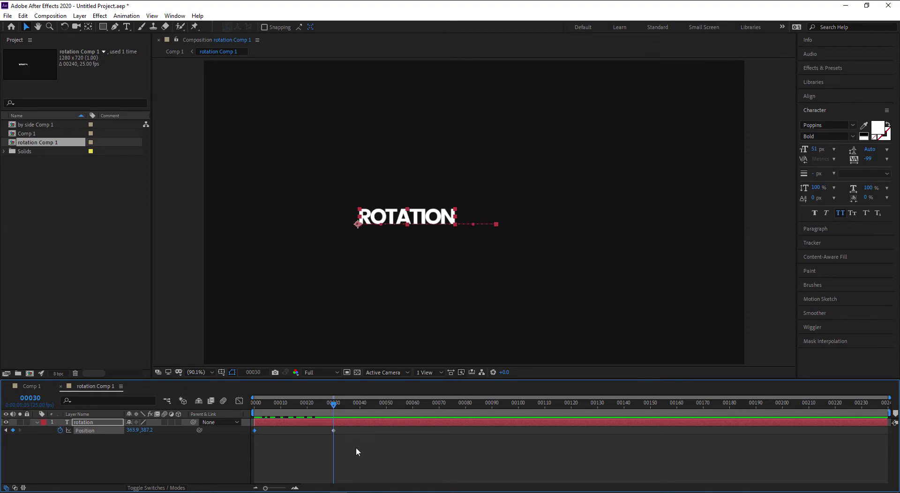
drag(376, 478, 249, 420)
Step: Ease into the frame-30 keyframe and shape the speed graph so the slide starts fast and settles slowly
right_click(333, 430)
mouse_move(375, 424)
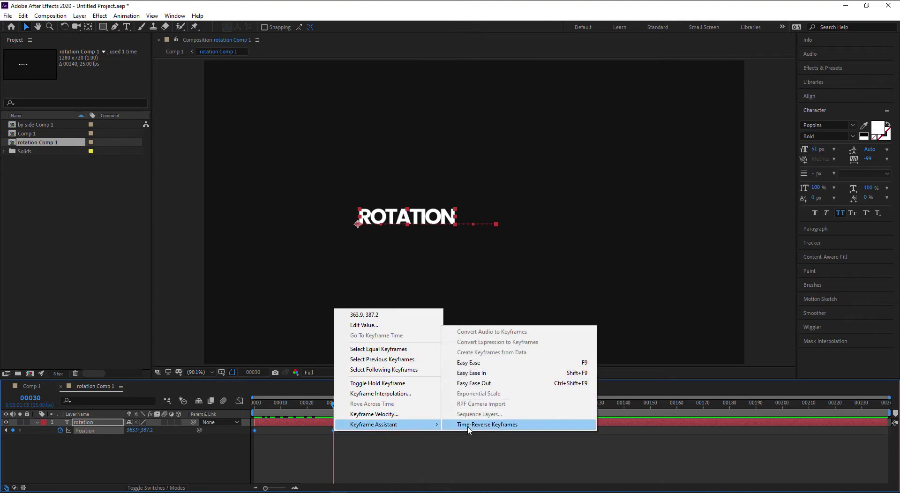
click(495, 365)
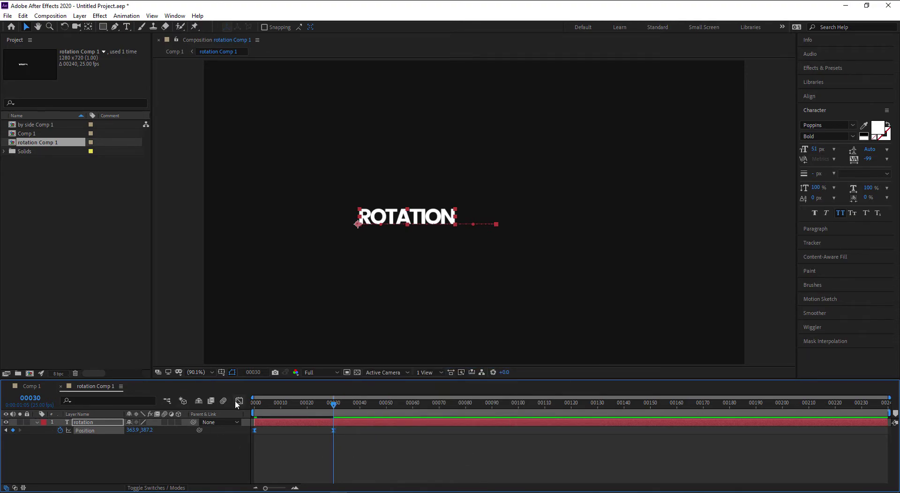
click(239, 401)
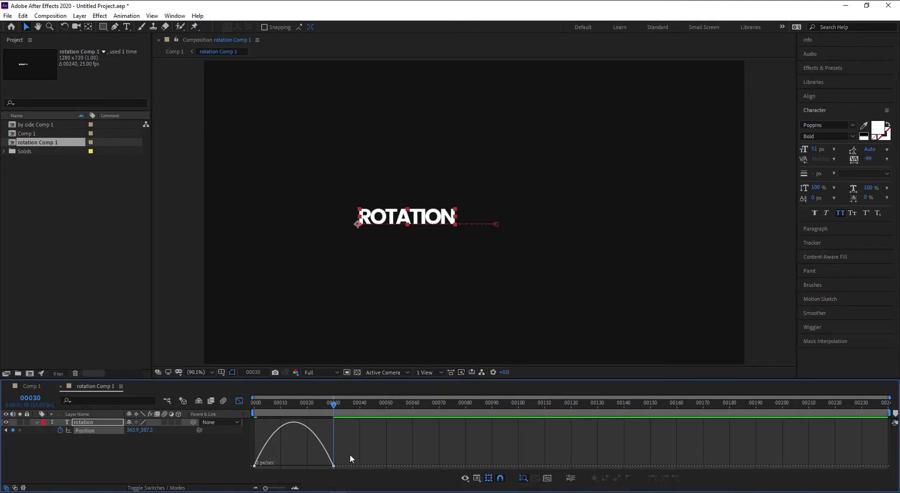
drag(350, 453, 251, 469)
drag(320, 466, 293, 466)
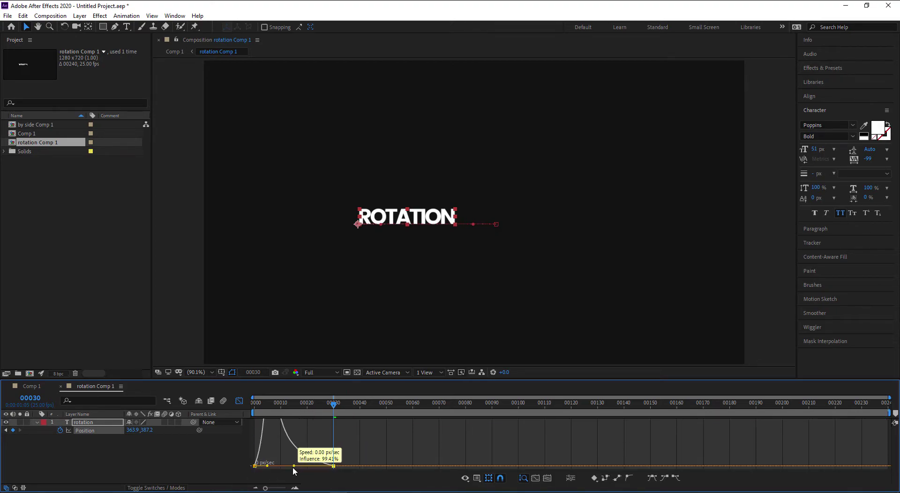
click(239, 400)
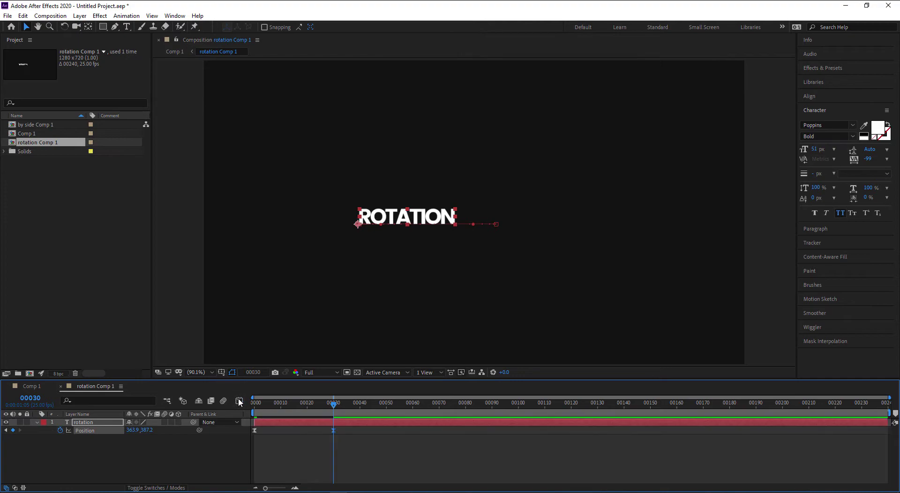
Step: End the work area at frame 40, preview the slide, then return to Comp 1
drag(334, 406, 361, 409)
key(n)
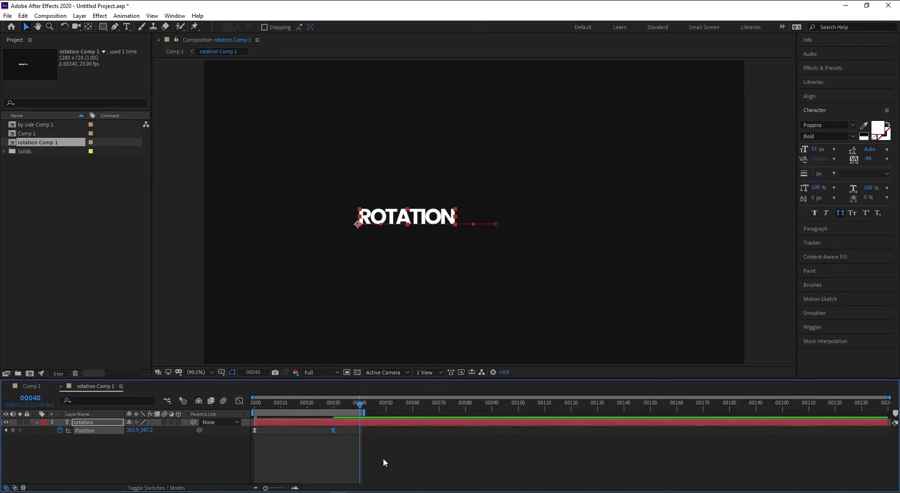
key(space)
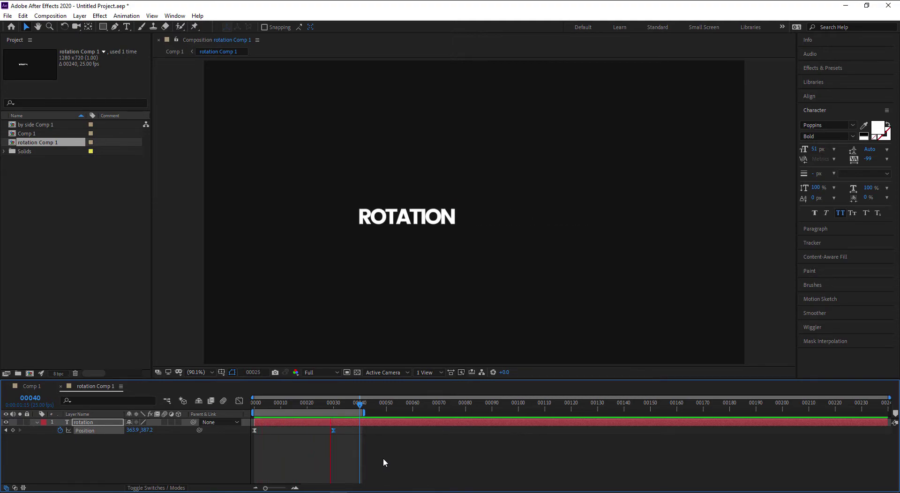
key(space)
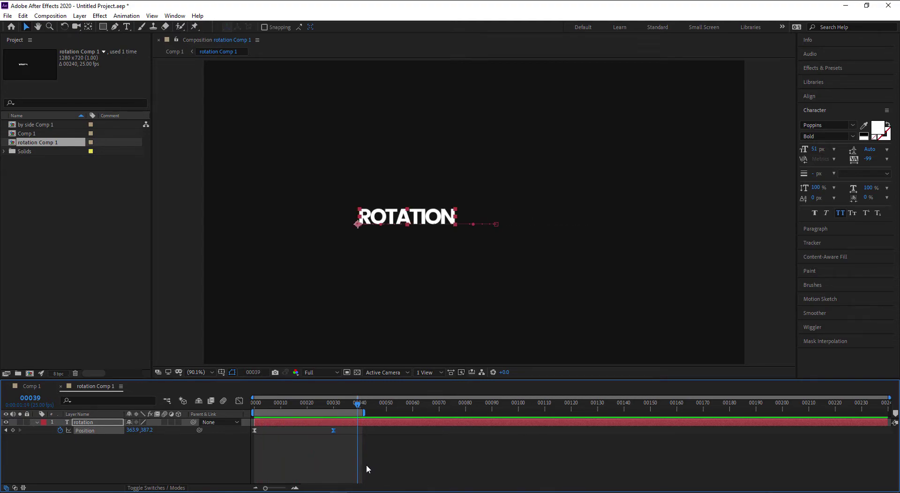
key(Delete)
click(26, 385)
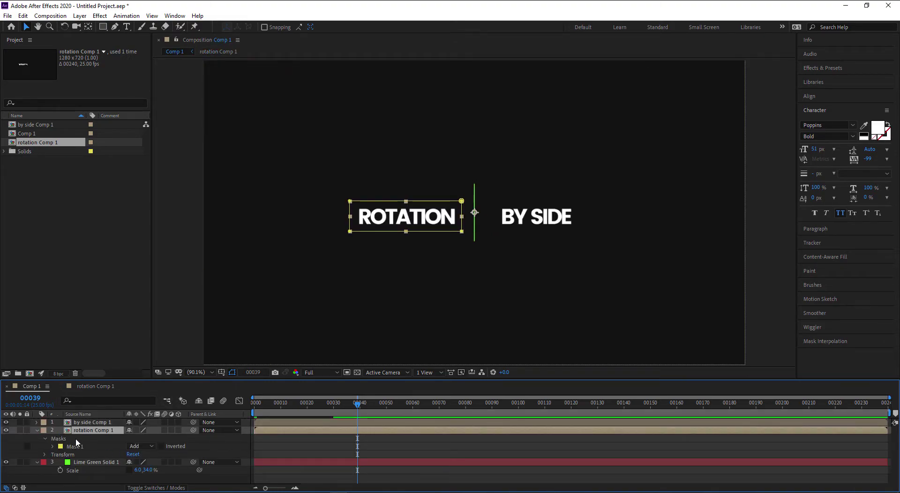
click(84, 424)
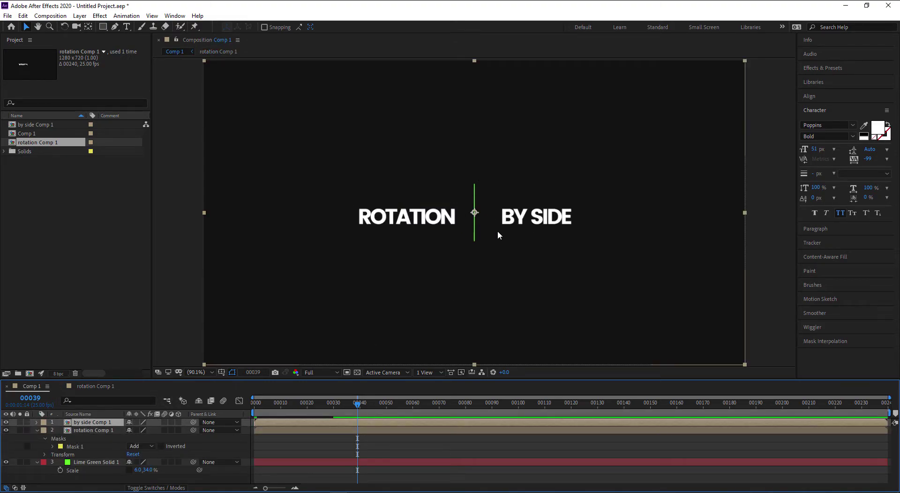
Step: Draw a rectangle mask around BY SIDE, then open by side Comp 1 at frame 0
click(103, 26)
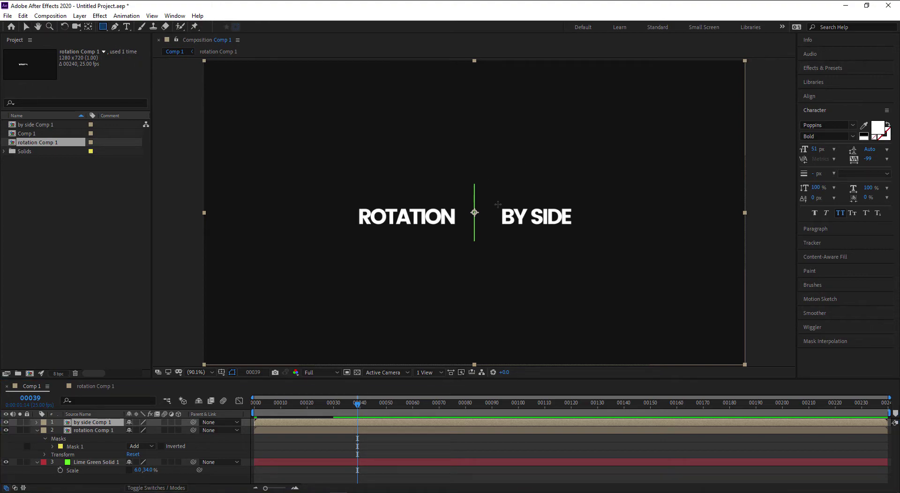
drag(495, 203, 579, 230)
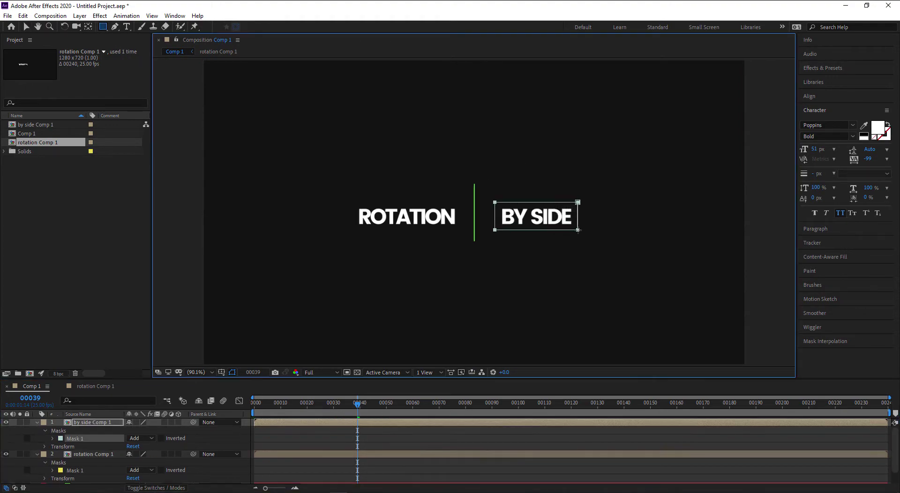
double_click(105, 422)
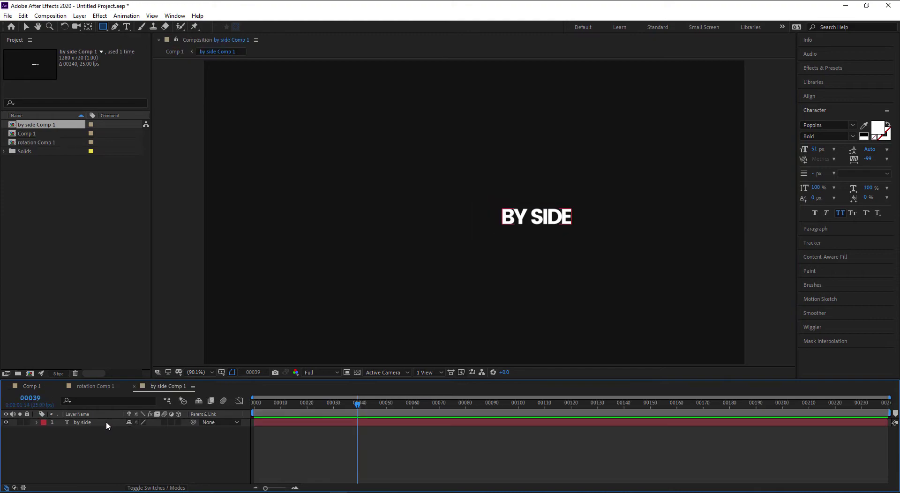
click(101, 425)
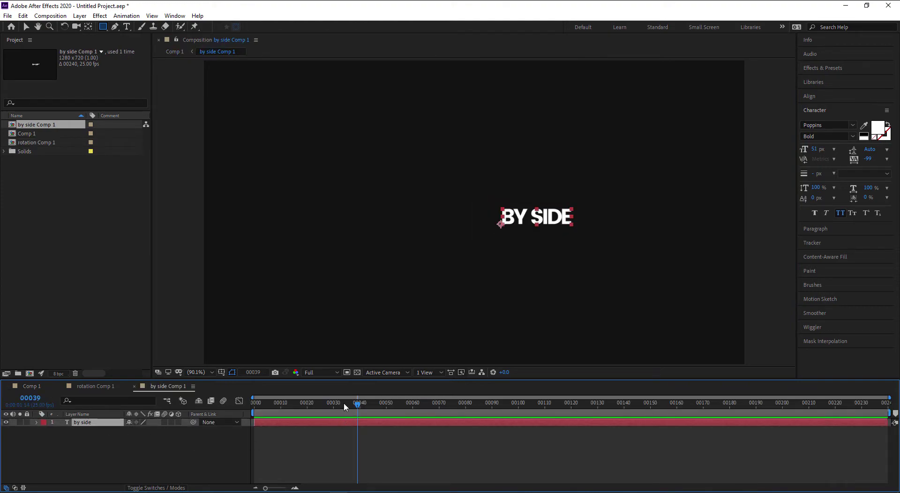
drag(339, 406, 253, 406)
Step: Keyframe BY SIDE's Position at frames 0 and 30, moving its frame-0 position left to 339.5, 387.2
key(alt+shift+p)
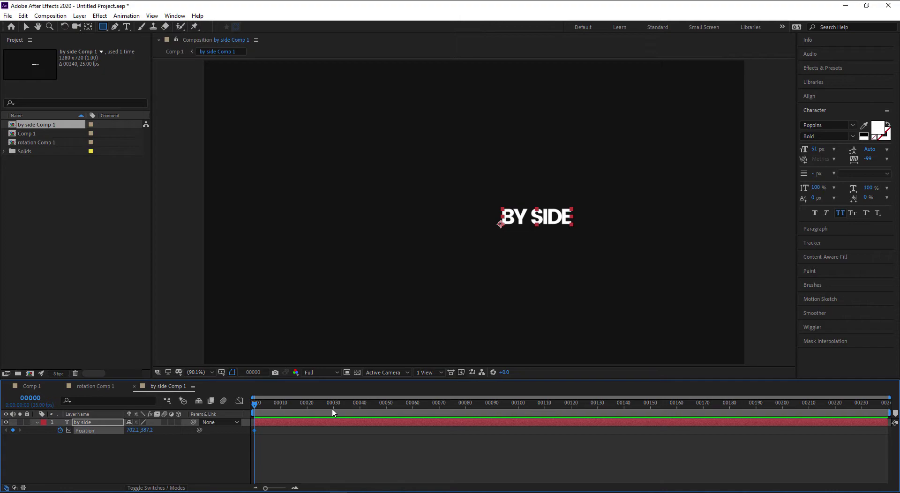
click(333, 413)
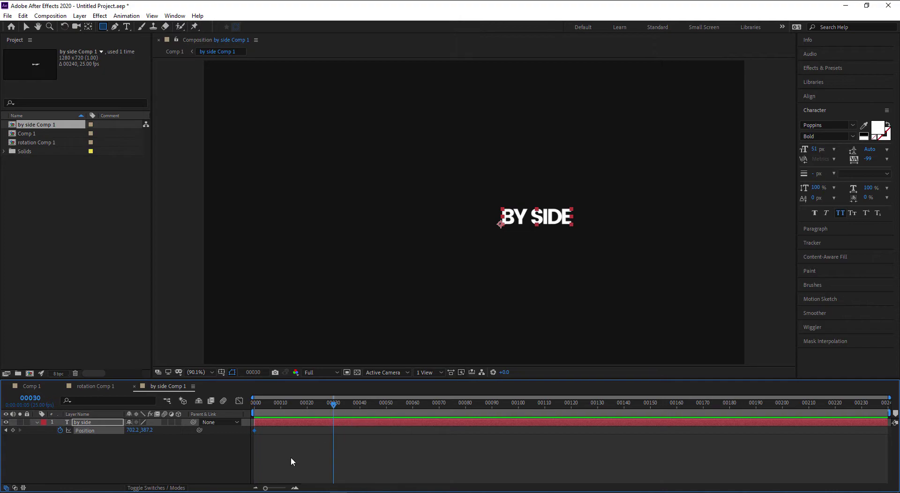
click(5, 430)
key(v)
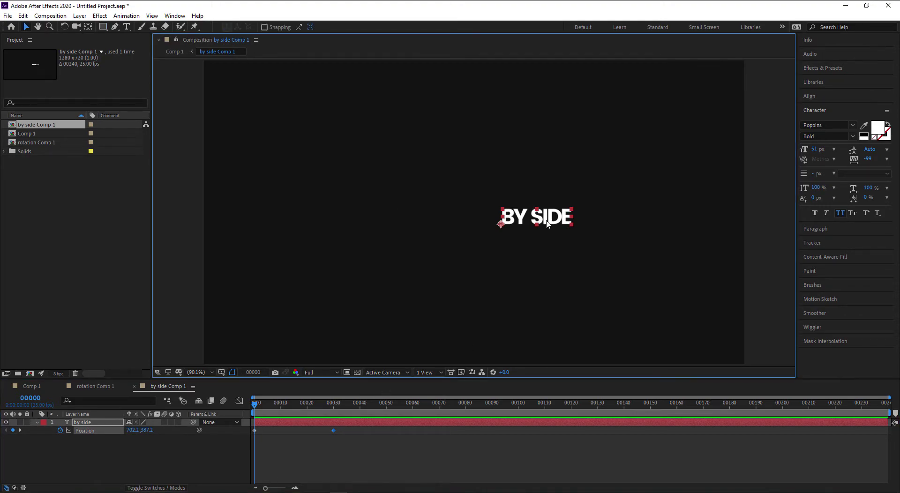
drag(543, 224, 389, 225)
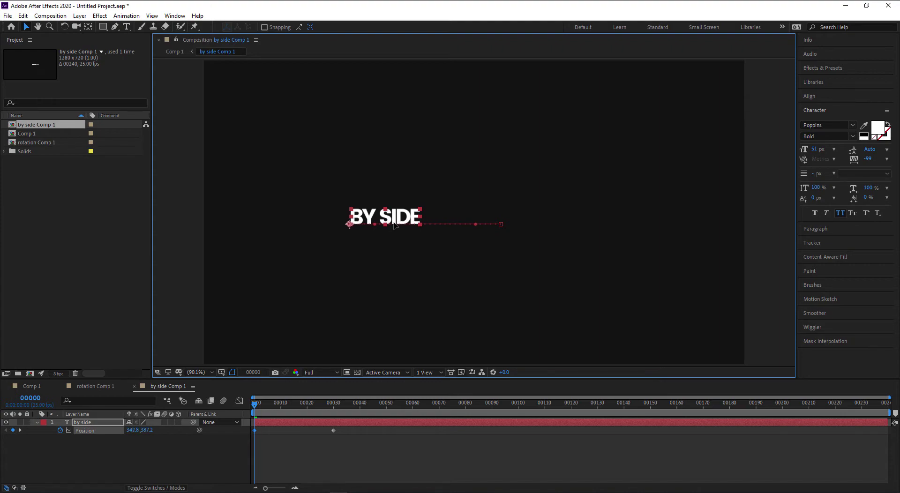
click(257, 409)
mouse_move(256, 410)
mouse_down()
mouse_move(318, 413)
mouse_move(238, 409)
mouse_up()
click(411, 466)
click(217, 427)
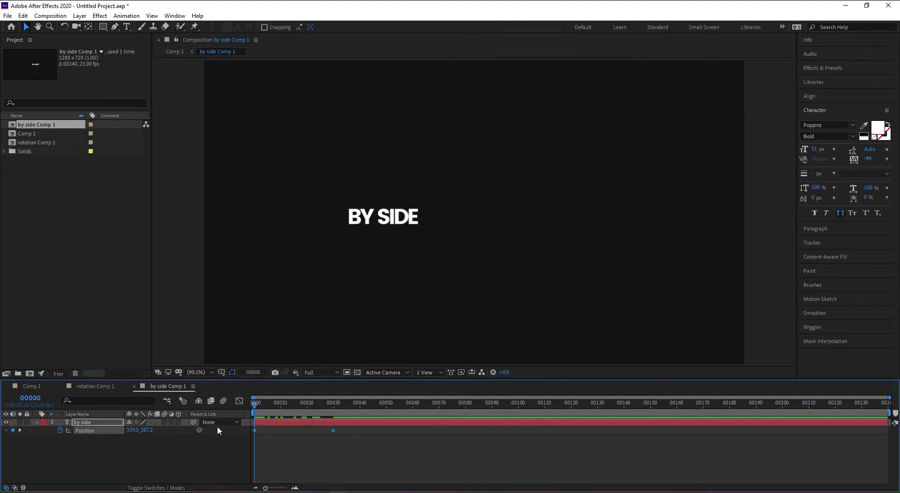
Step: Easy Ease the BY SIDE Position keyframes and pull influence so the slide starts fast and settles slowly
right_click(333, 431)
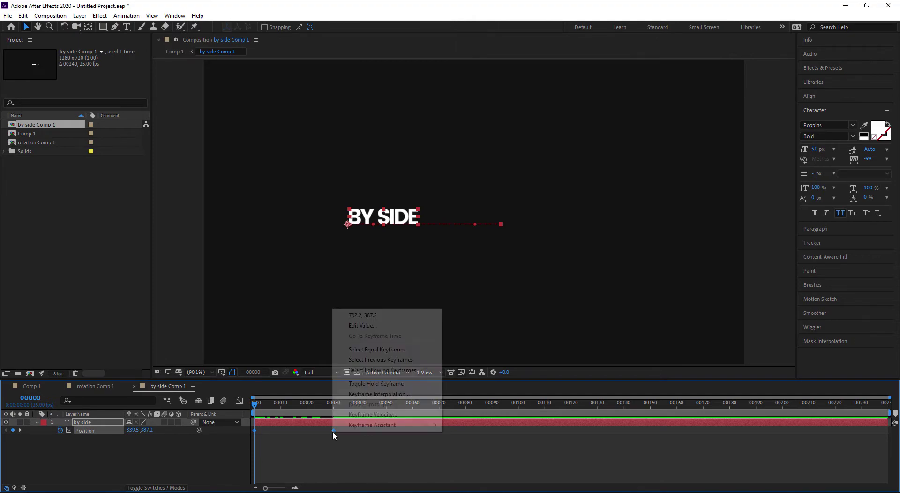
mouse_move(384, 425)
click(493, 361)
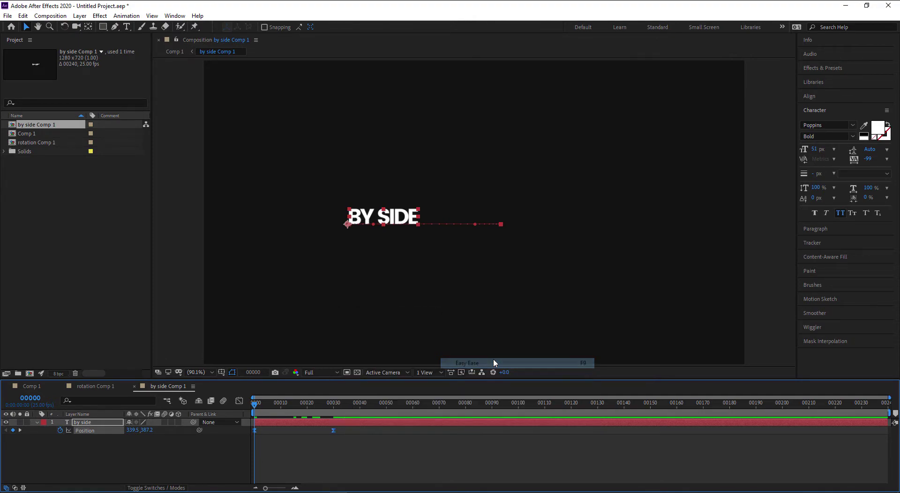
click(239, 402)
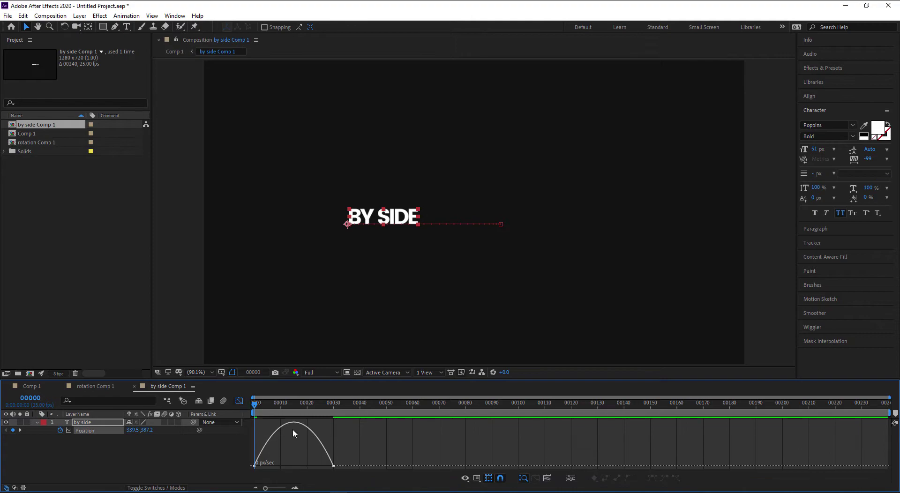
drag(335, 438, 237, 473)
drag(320, 467, 291, 477)
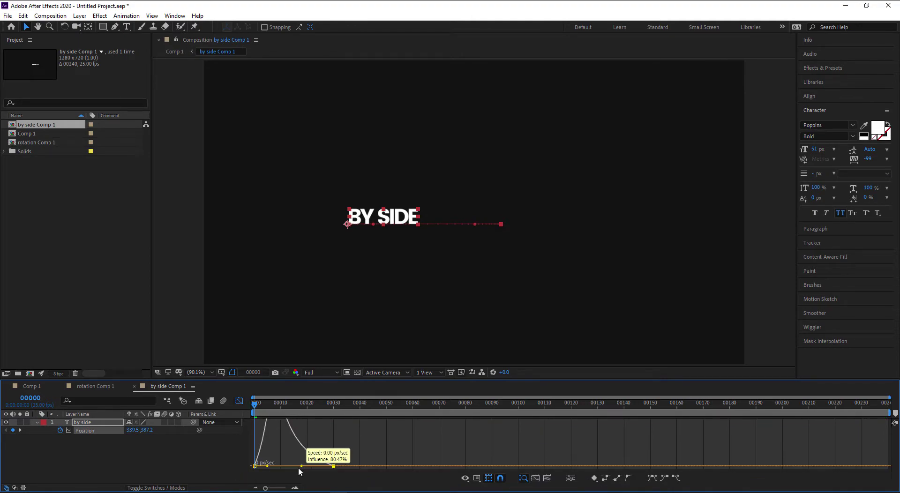
click(239, 402)
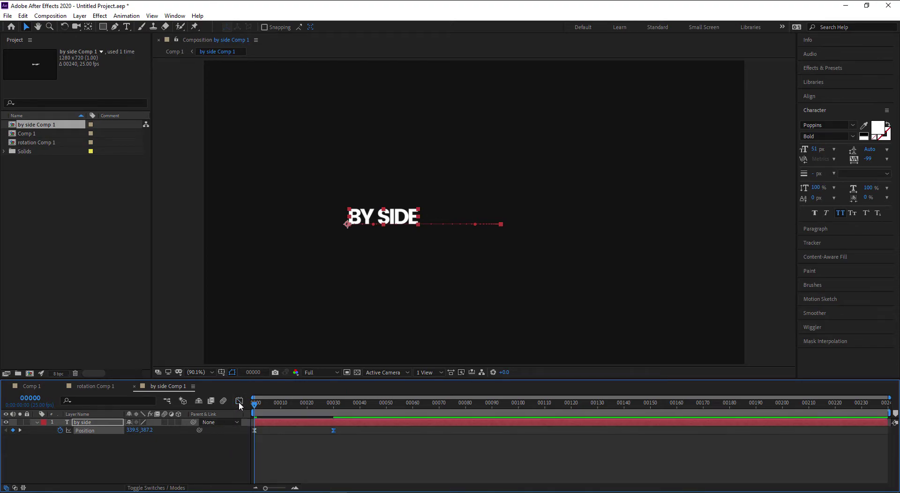
Step: End the work area at frame 50 and preview the BY SIDE animation
drag(368, 411, 387, 411)
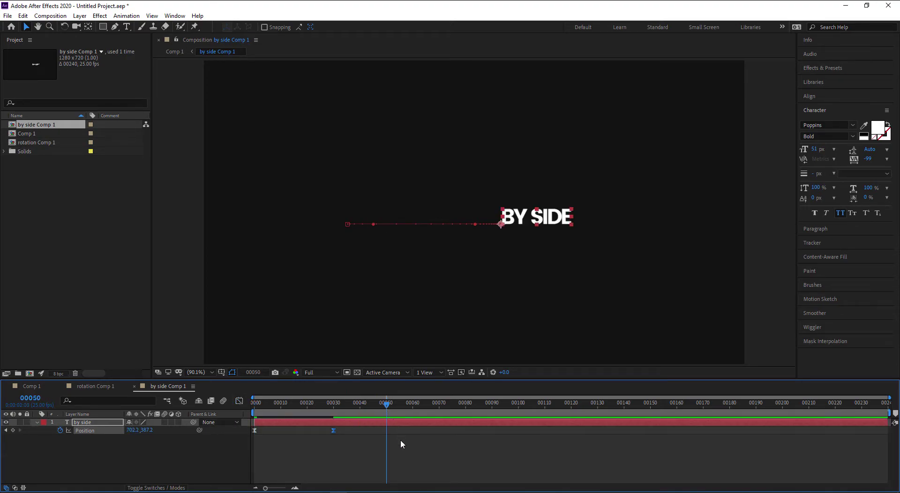
key(n)
click(409, 462)
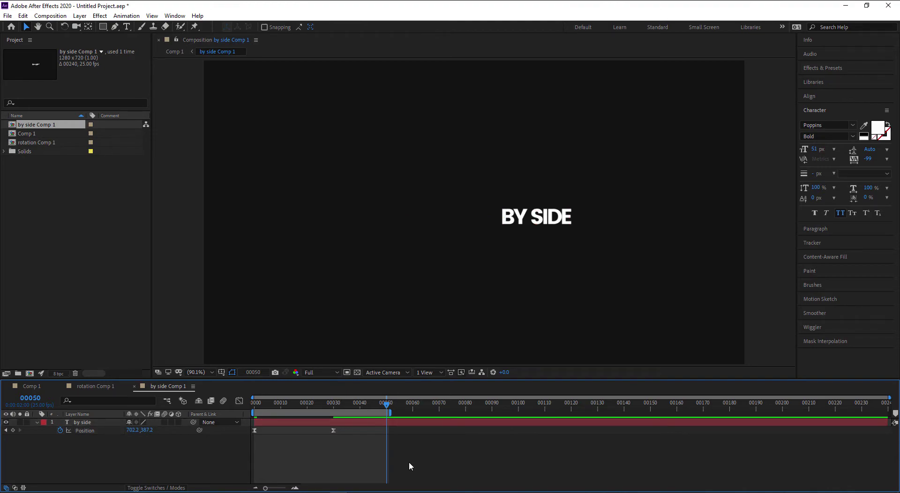
key(space)
key(space)
Step: Back in Comp 1, preview the combined ROTATION and BY SIDE reveal from the start
click(23, 387)
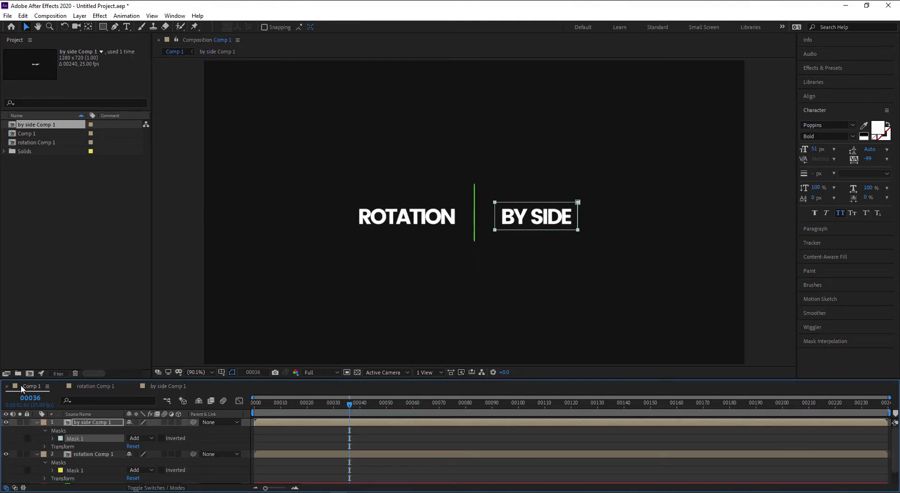
click(314, 438)
drag(310, 404, 235, 402)
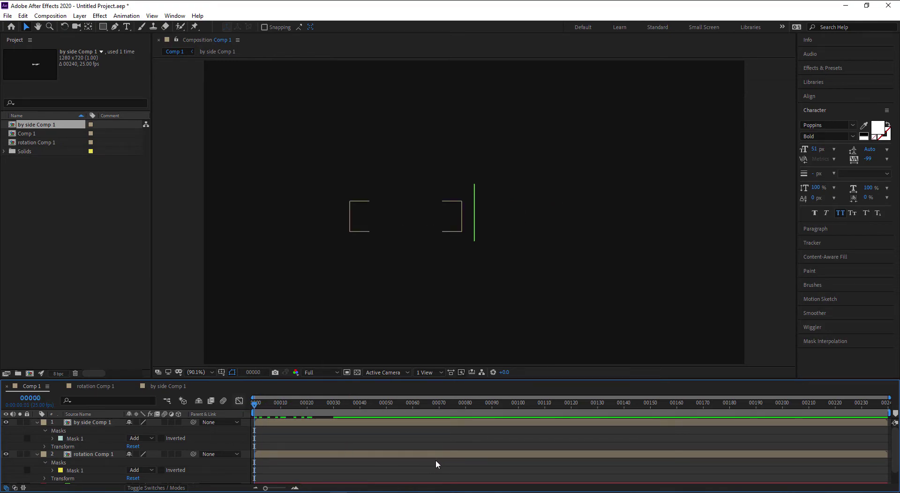
key(space)
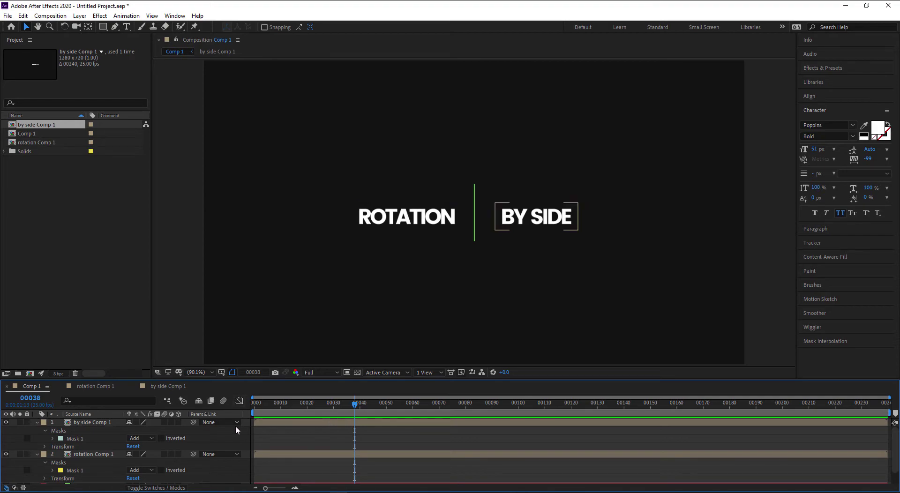
click(37, 423)
Step: Hide both title layers and set a Scale keyframe on Lime Green Solid 1 at frame 0
click(37, 430)
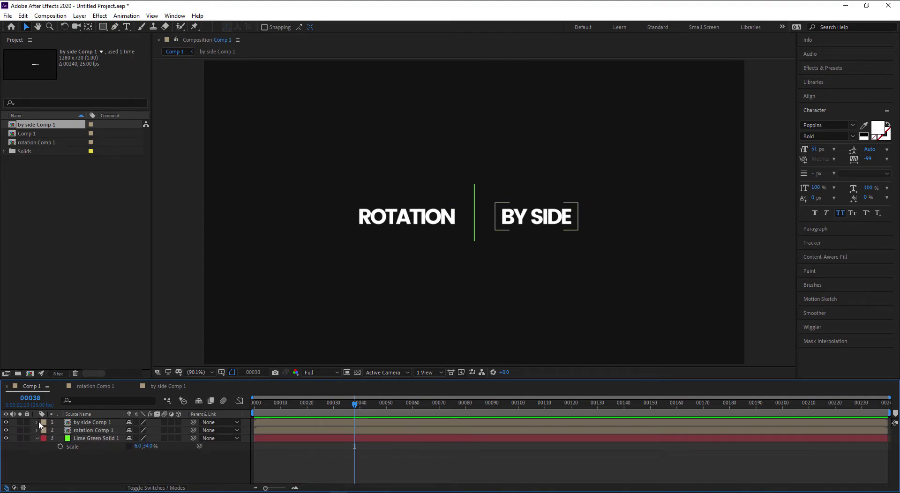
drag(5, 422, 6, 430)
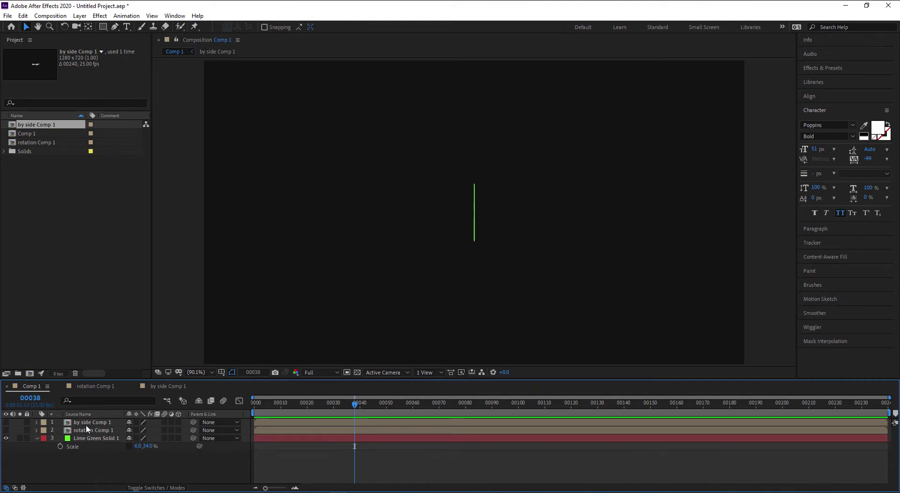
click(98, 439)
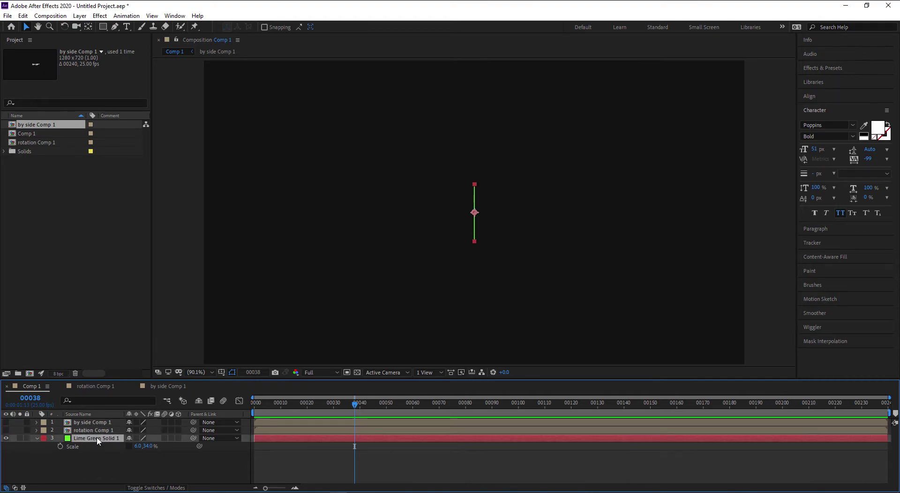
key(Home)
click(60, 447)
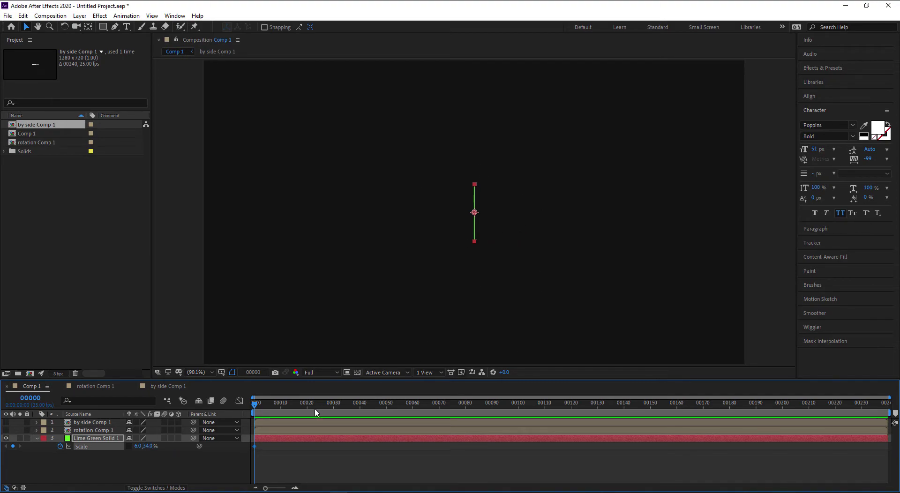
Step: Add a Scale keyframe at frame 30 (6.0, 34.0%) and flatten frame 0 to 6.0, 0.0%
drag(327, 404, 333, 404)
click(6, 448)
click(148, 447)
key(Return)
click(262, 469)
drag(256, 404, 334, 409)
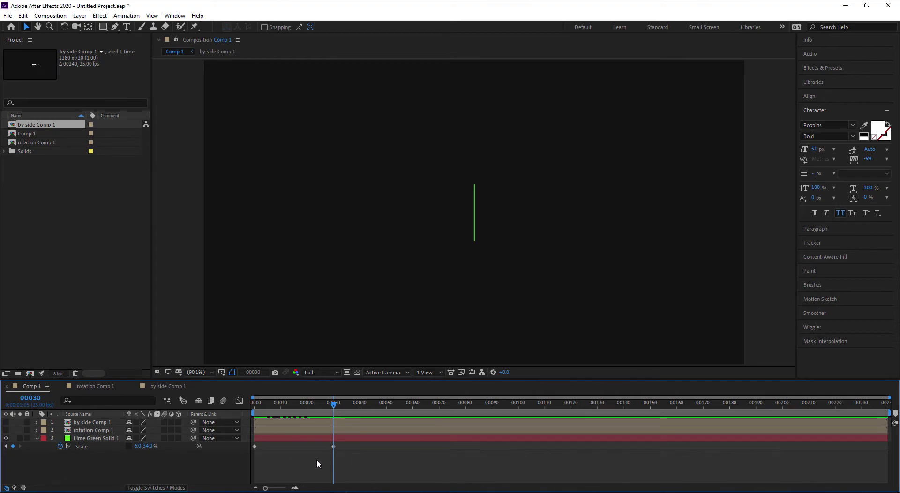
Step: Keyframe the green line's Rotation from 0° at frame 30 to 21° at frame 50, then select all its keyframes
click(97, 441)
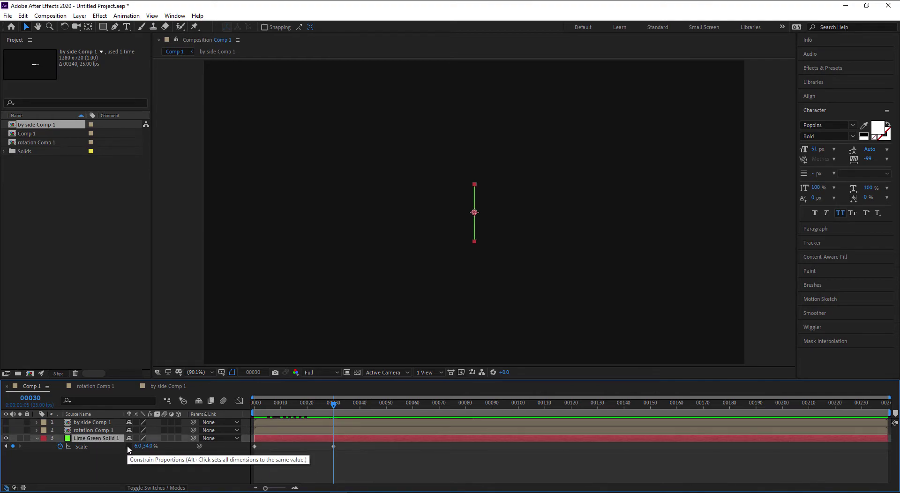
key(shift+r)
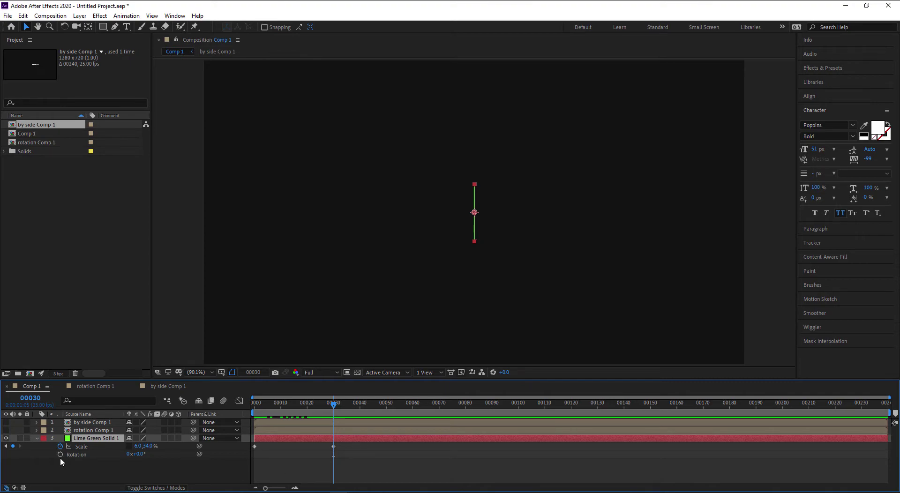
click(60, 454)
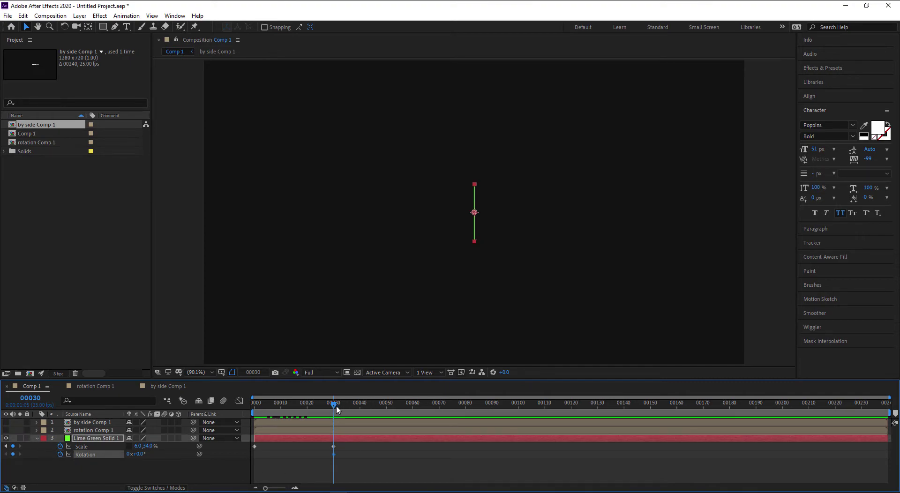
drag(333, 406, 388, 417)
drag(142, 457, 152, 457)
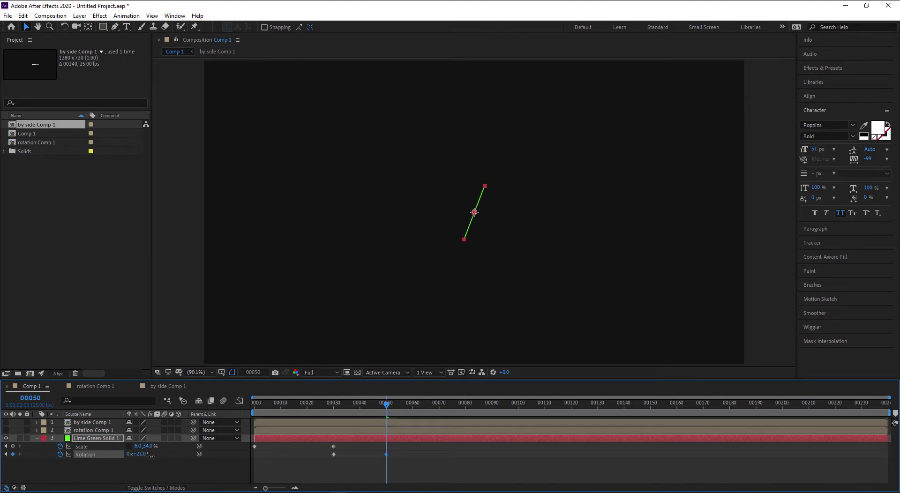
click(256, 466)
drag(250, 406, 398, 423)
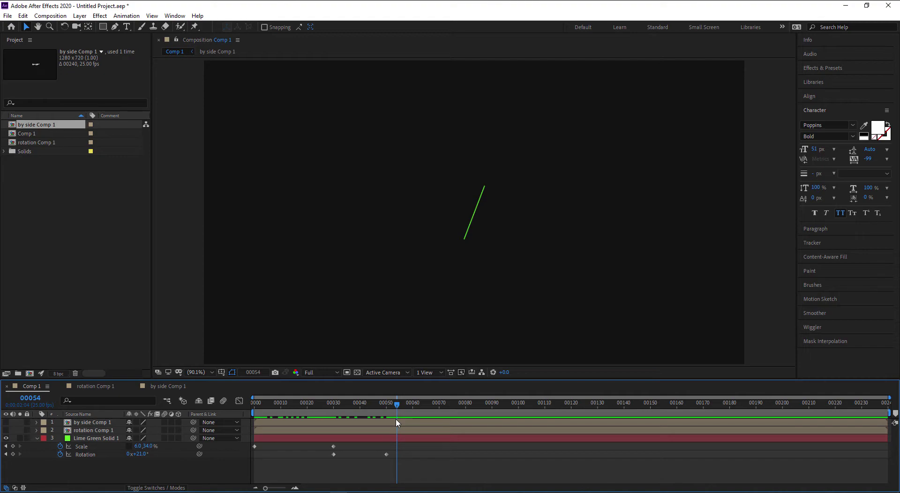
drag(435, 472, 252, 443)
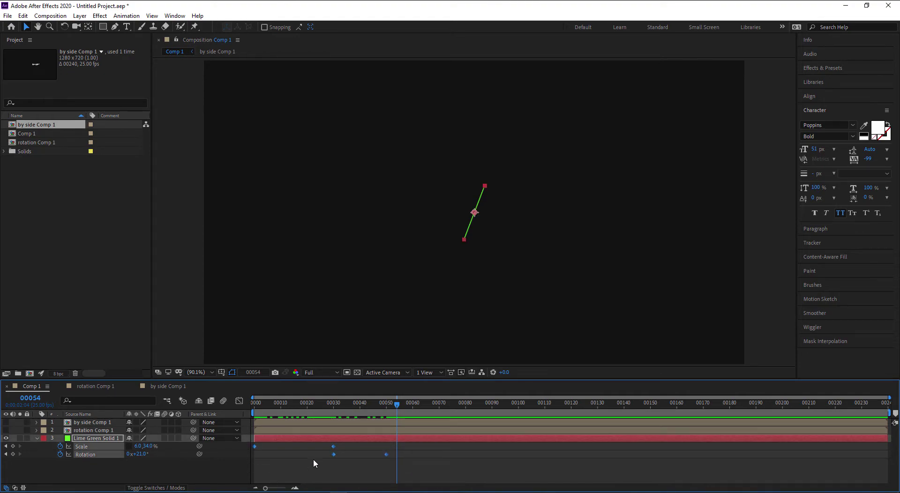
right_click(336, 454)
Step: Easy Ease the line's Scale and Rotation keyframes and enlarge the timeline to view the graph
mouse_move(370, 395)
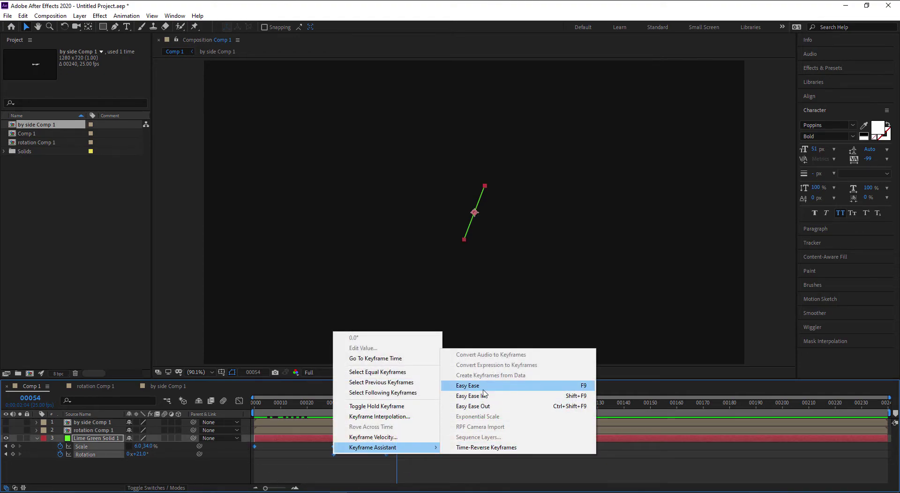
click(464, 386)
click(239, 400)
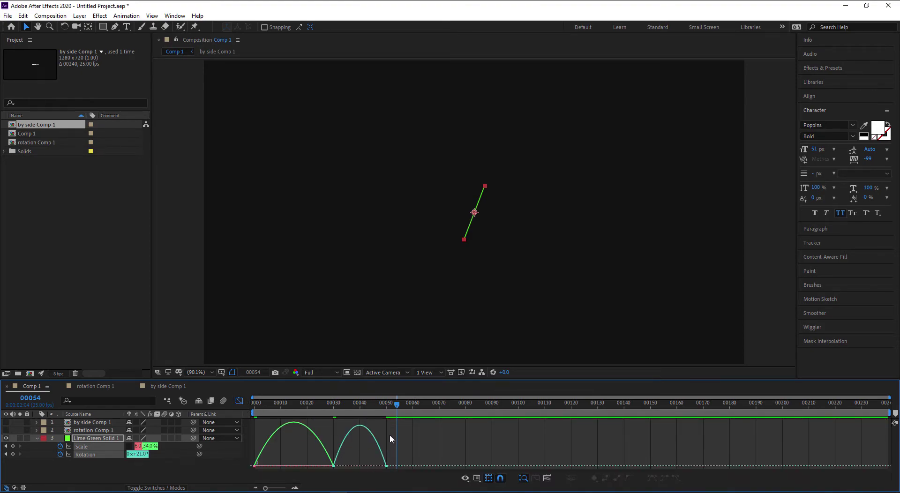
mouse_move(387, 379)
mouse_down()
mouse_move(389, 292)
mouse_move(389, 333)
mouse_up()
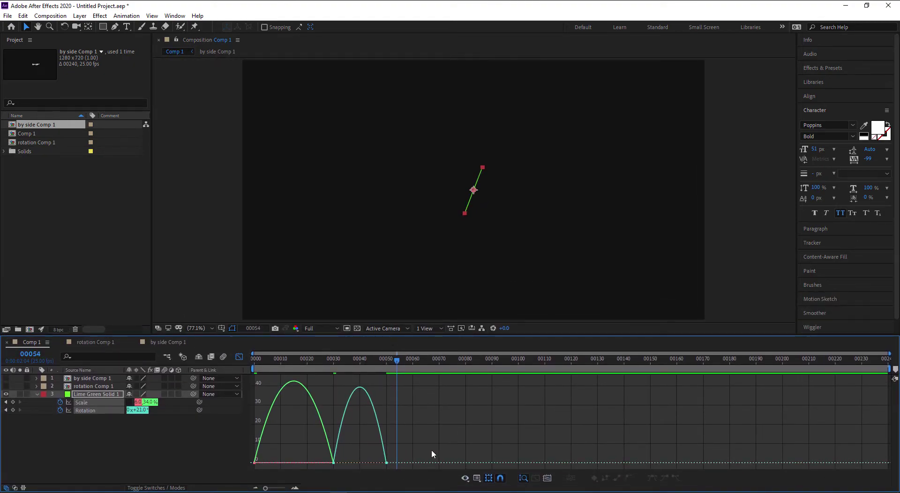
Step: Try a sharper Scale speed ramp, preview it, then revert to the even easing
drag(431, 450, 227, 478)
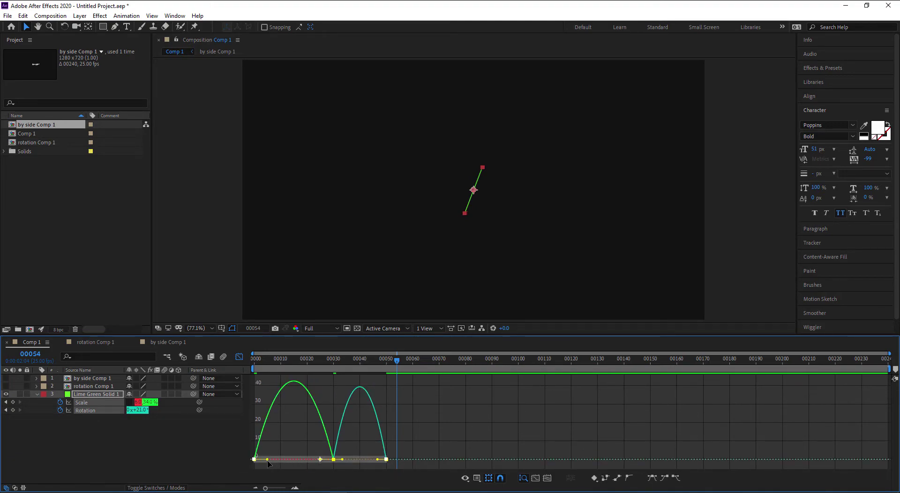
drag(268, 460, 284, 464)
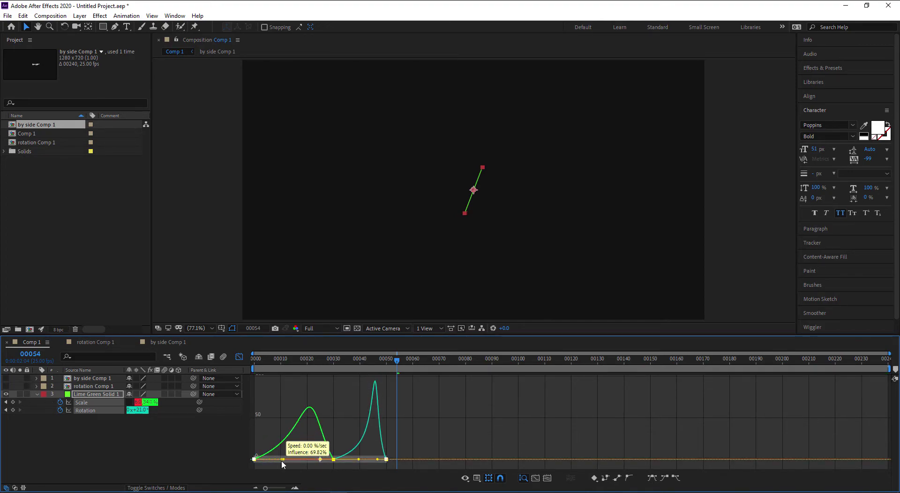
key(space)
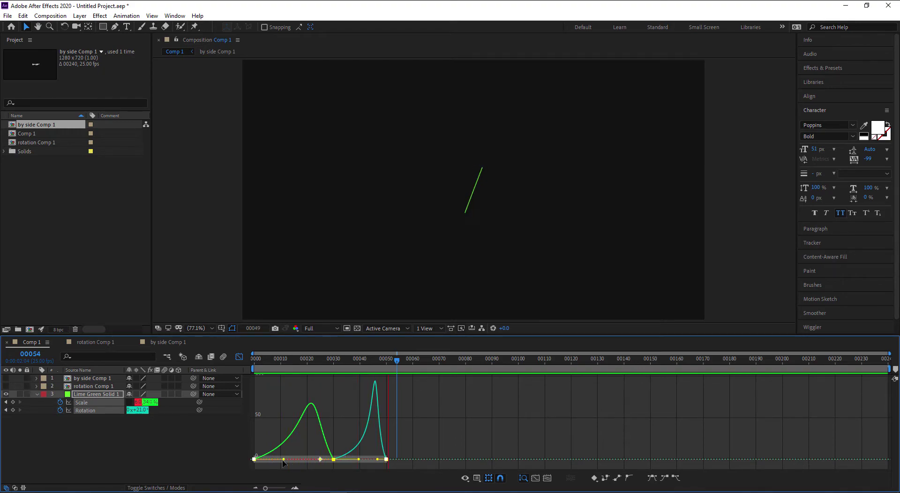
key(space)
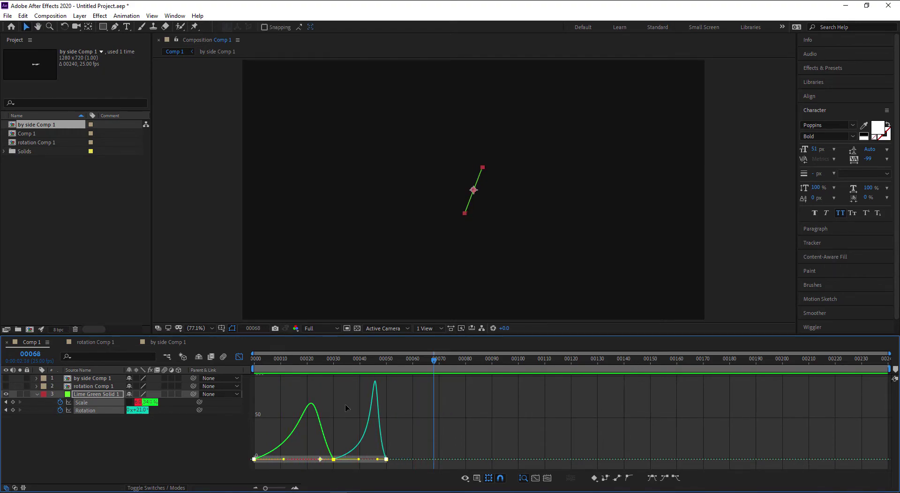
key(F9)
key(F9)
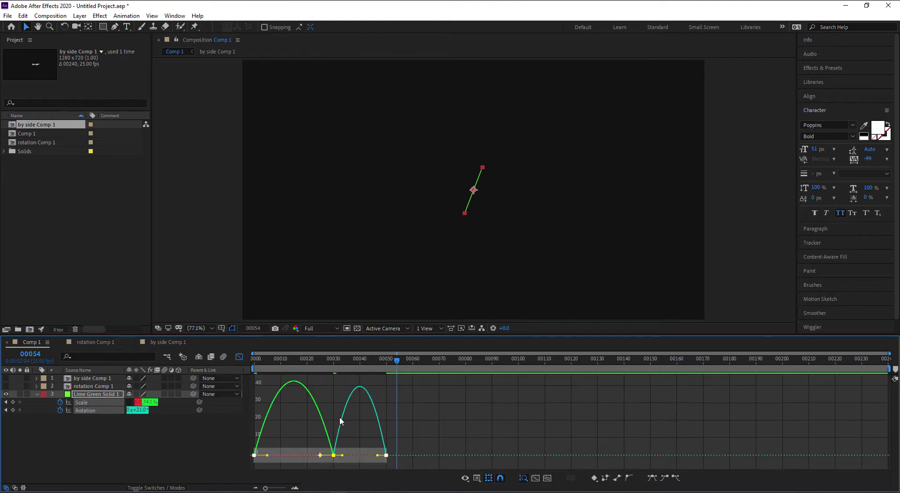
click(442, 415)
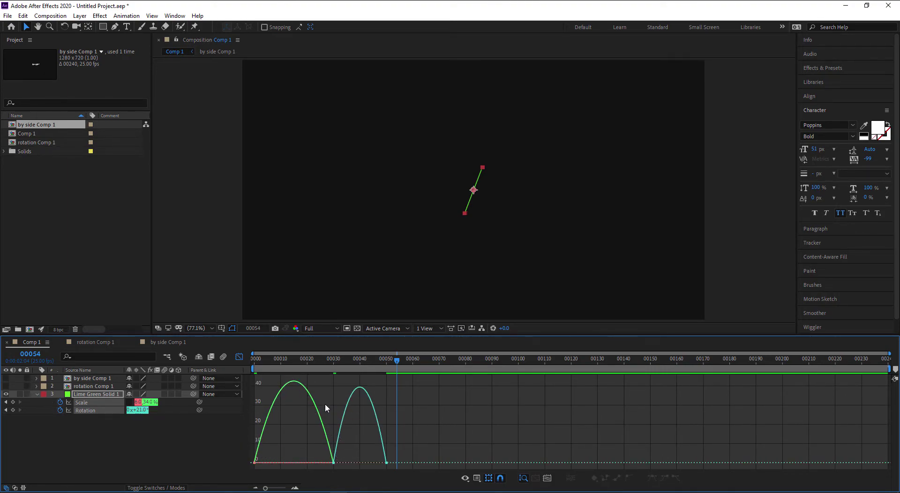
click(241, 357)
Step: Make the line's Scale speed peak early and ease out slowly, then preview
drag(351, 399, 252, 406)
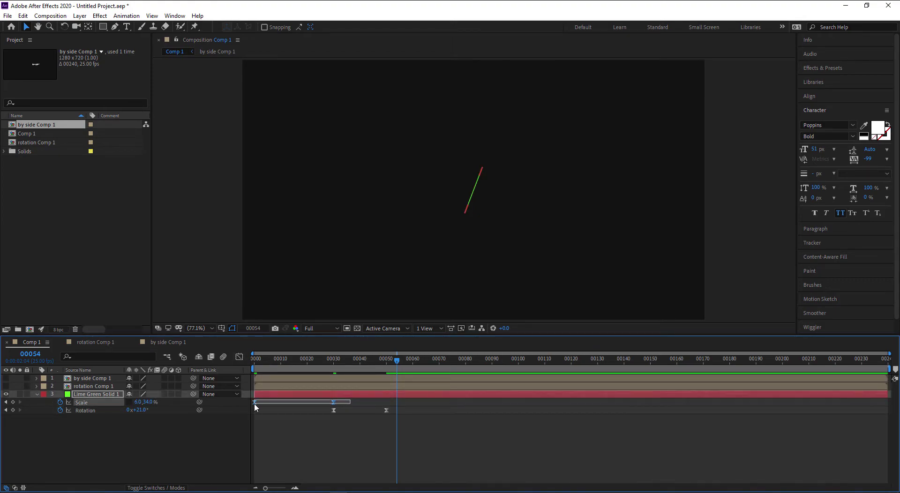
click(240, 358)
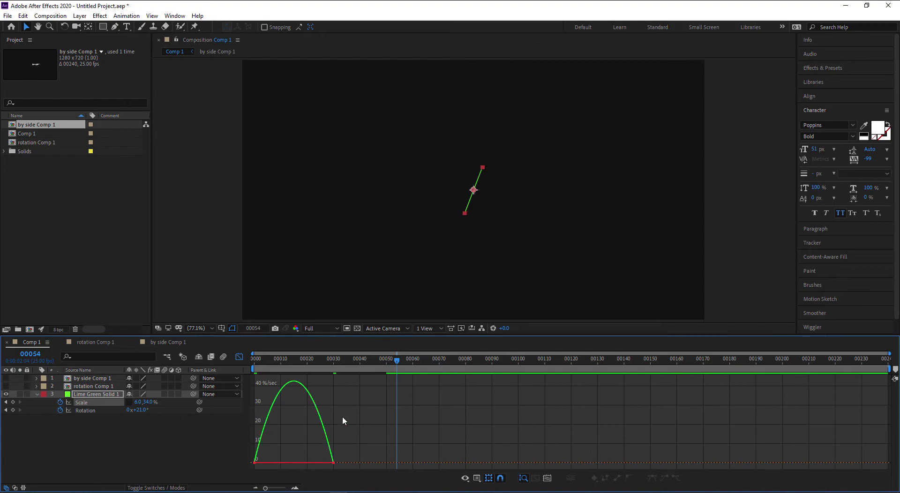
drag(352, 438, 251, 466)
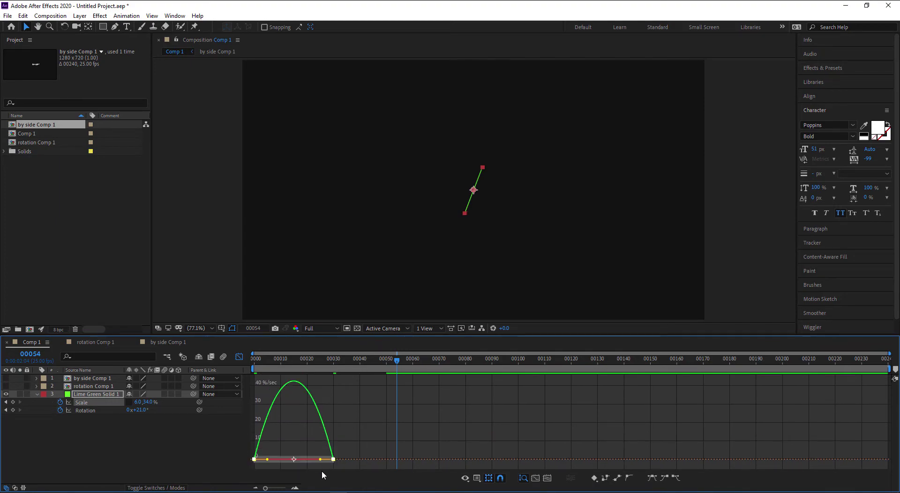
mouse_move(320, 460)
mouse_down()
mouse_move(302, 462)
mouse_move(325, 465)
mouse_move(298, 462)
mouse_up()
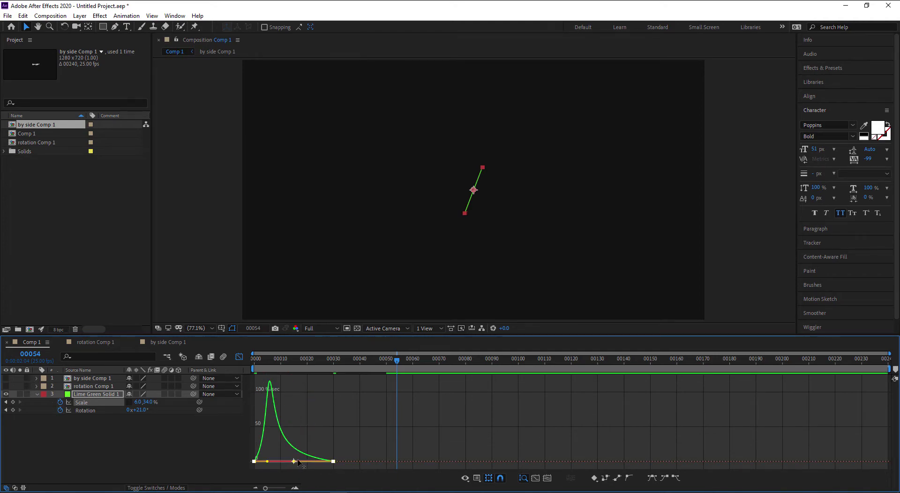
key(space)
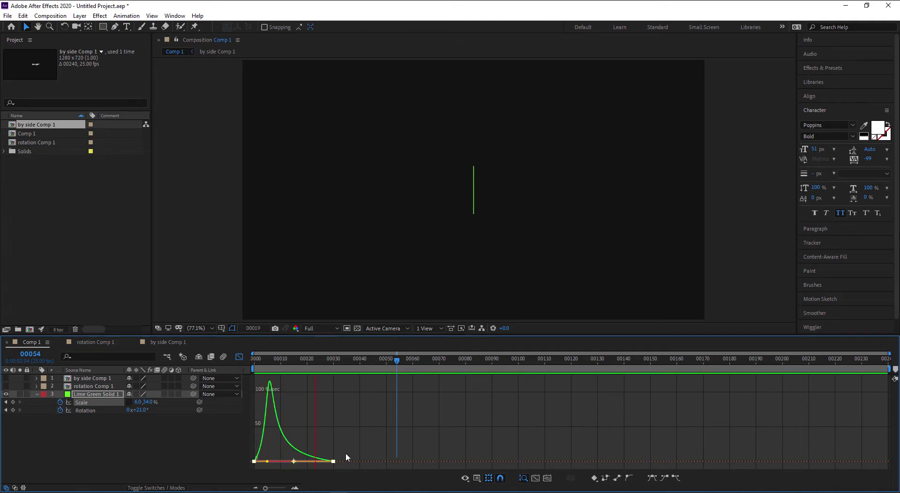
key(space)
Step: Give Rotation a sharp early speed spike with a long ease-out into 21°, and preview
key(shift+F3)
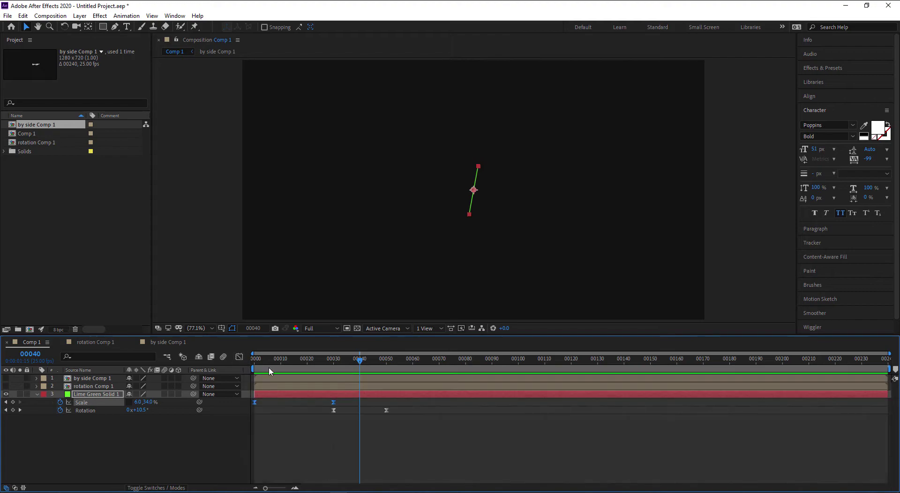
drag(420, 436, 323, 407)
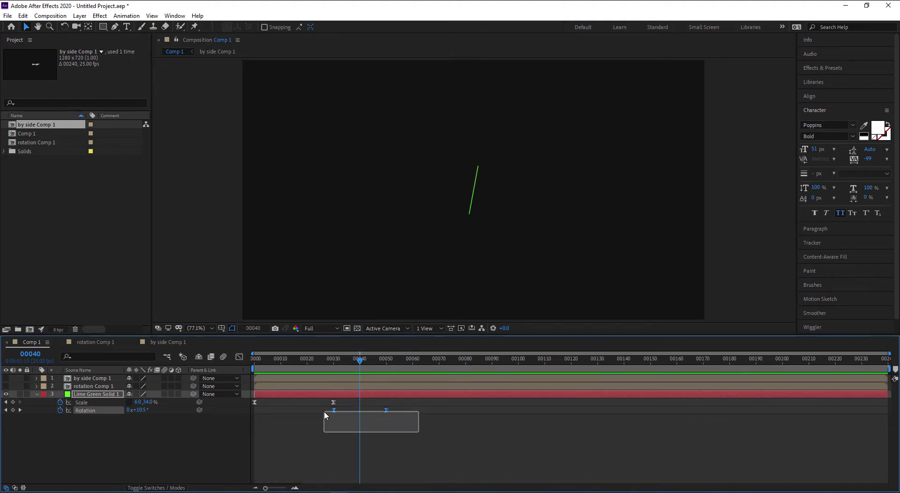
click(239, 357)
drag(426, 450, 308, 475)
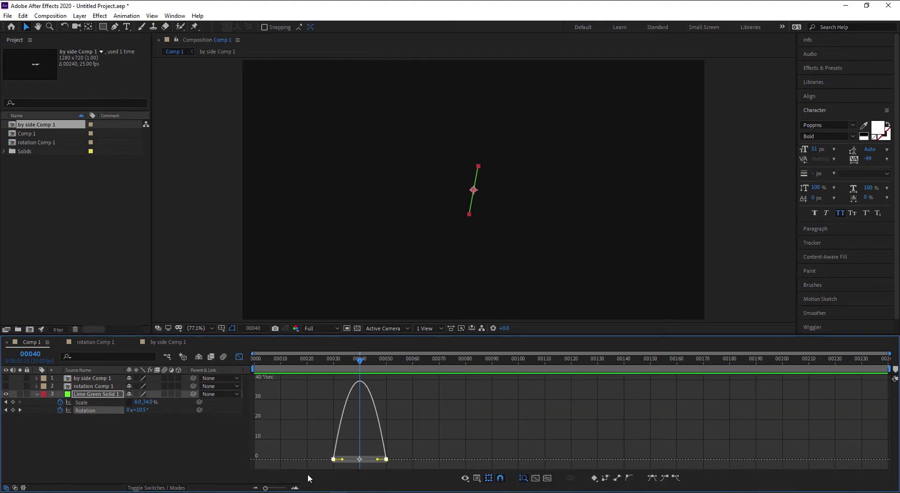
drag(378, 459, 355, 462)
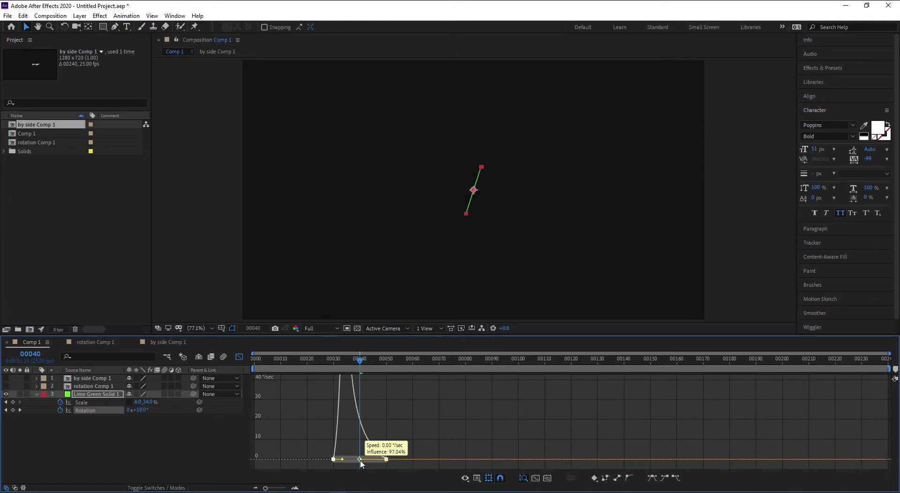
key(space)
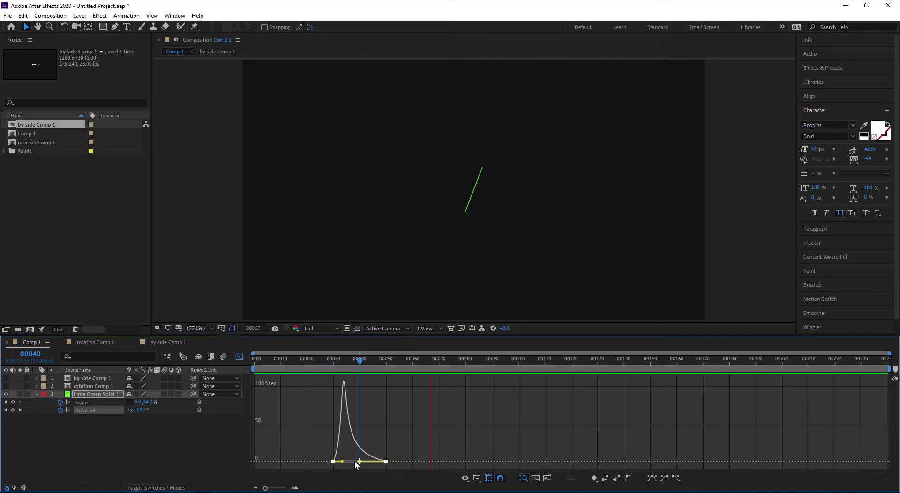
key(space)
key(slash)
Step: Zoom to 200% on the green line and make both ROTATION and BY SIDE titles visible
key(h)
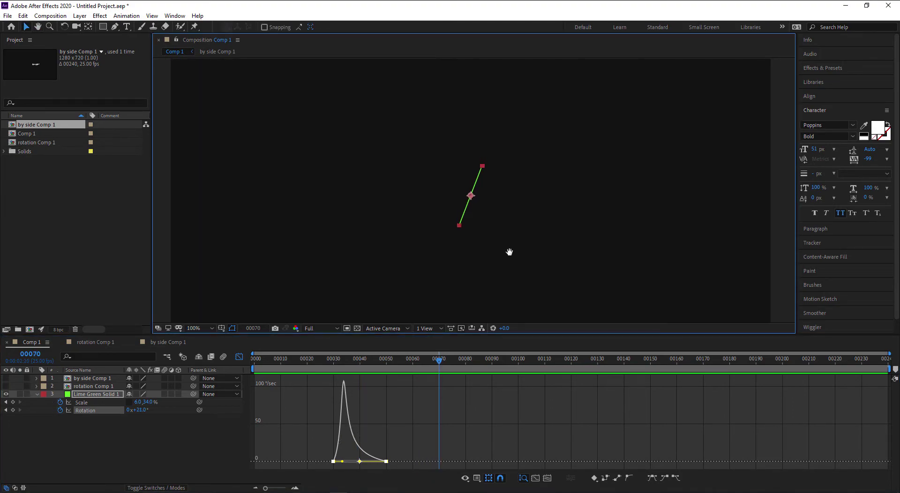
key(period)
drag(525, 249, 525, 249)
key(v)
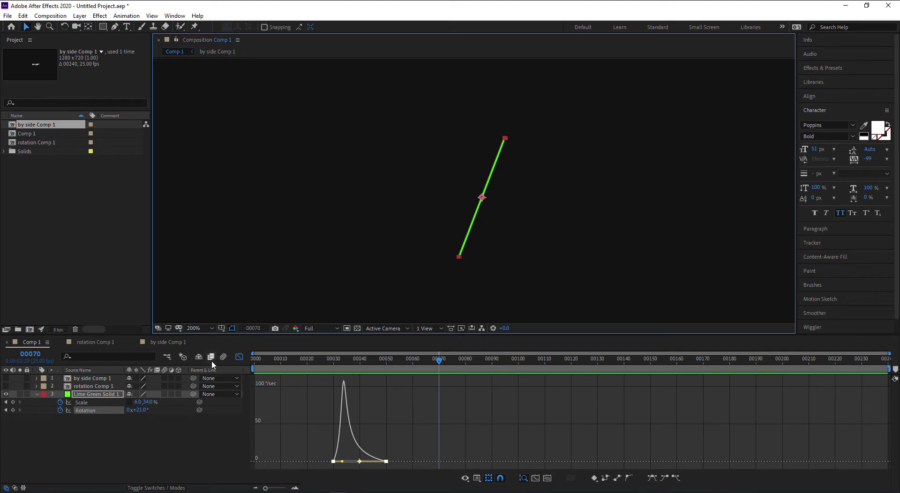
click(239, 357)
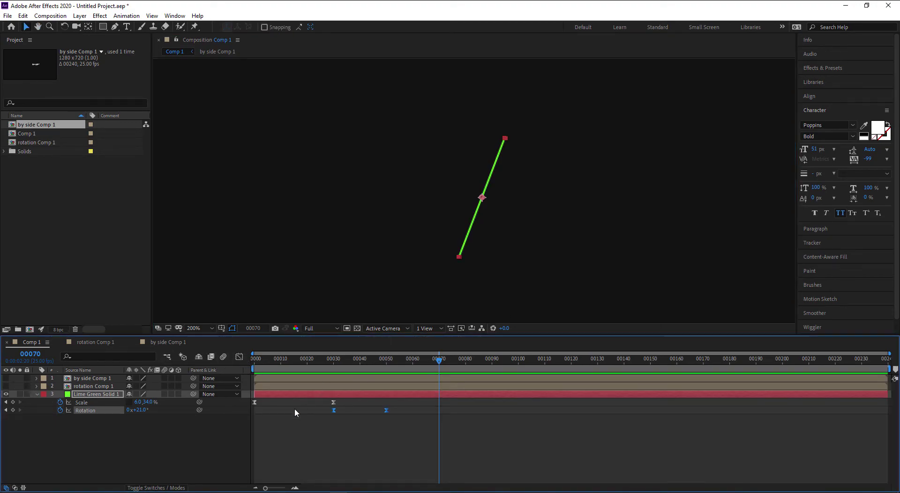
click(92, 386)
click(6, 386)
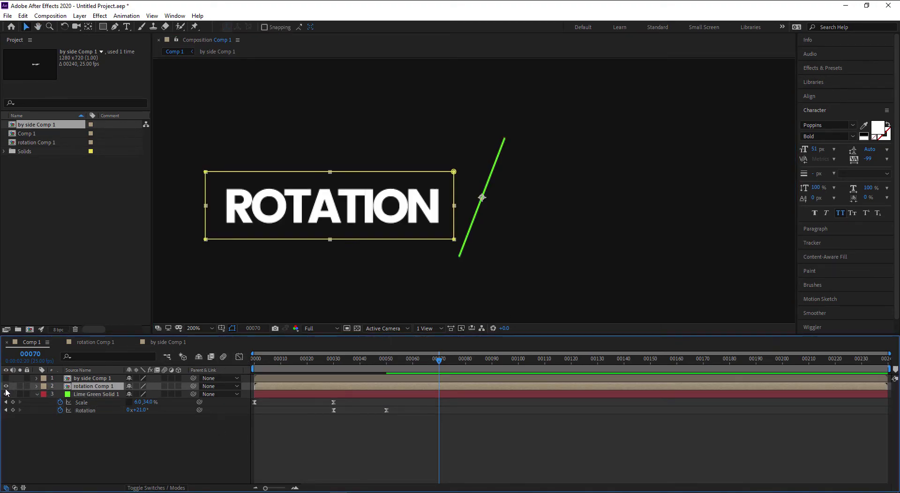
click(6, 379)
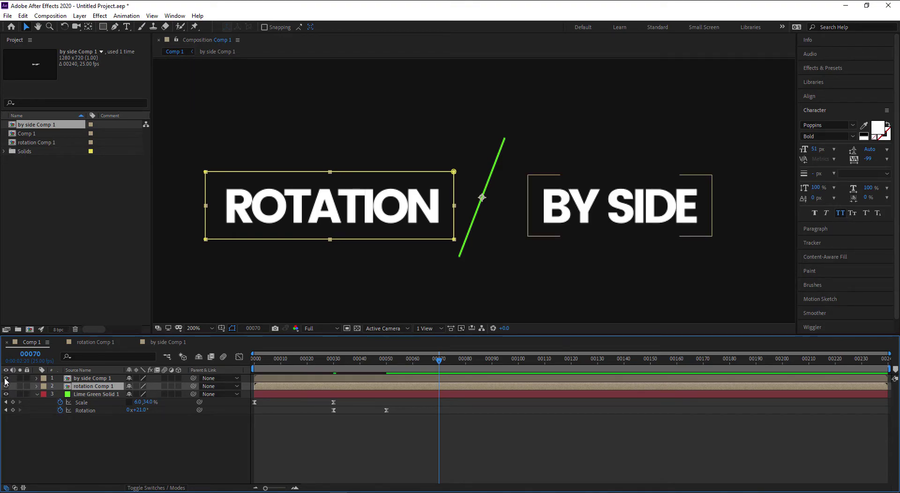
Step: Play the full animation from the start with both titles showing
click(364, 457)
click(291, 361)
click(249, 367)
key(space)
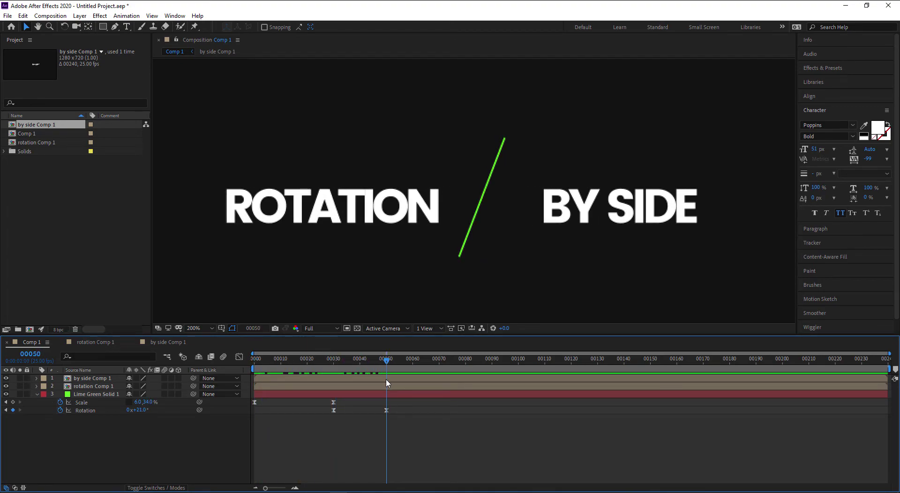
Step: Move the ROTATION title right so its mask edge sits against the green line
click(362, 386)
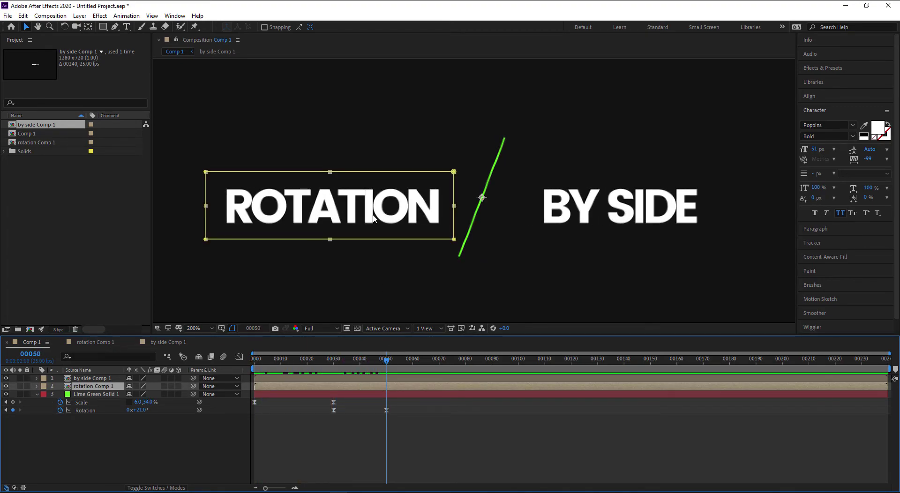
drag(311, 214, 339, 204)
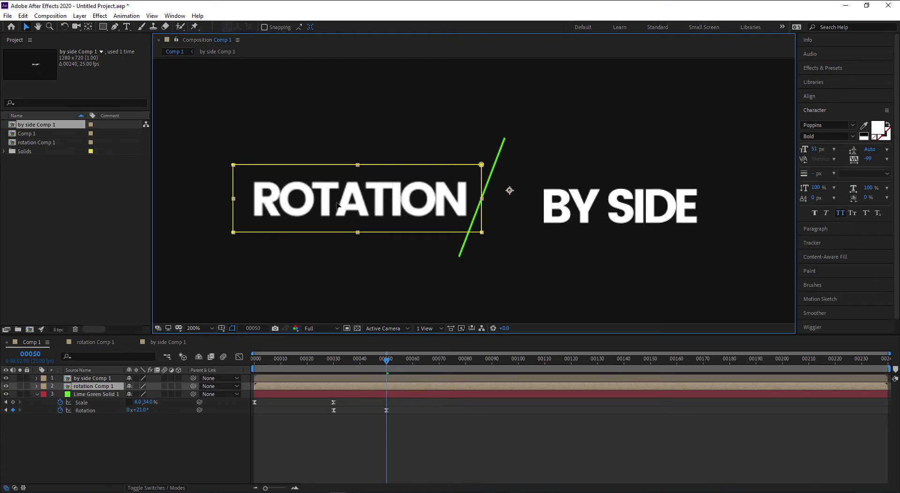
drag(338, 205, 328, 194)
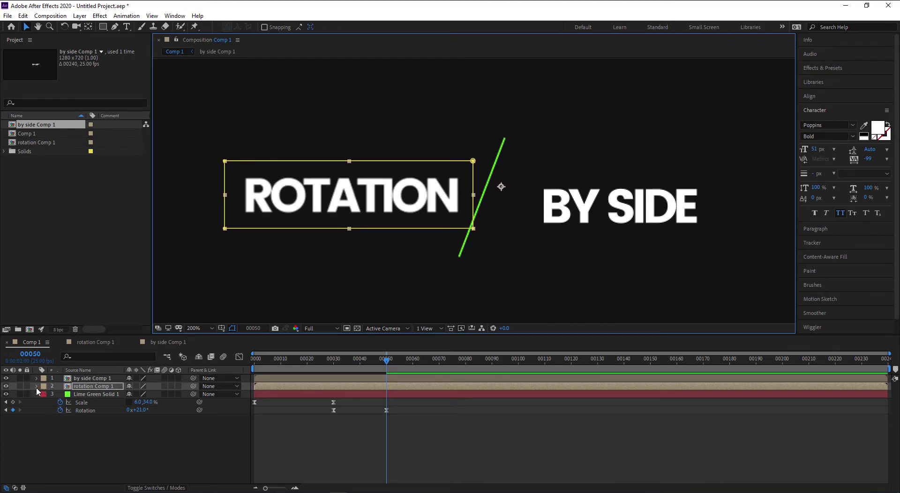
click(86, 388)
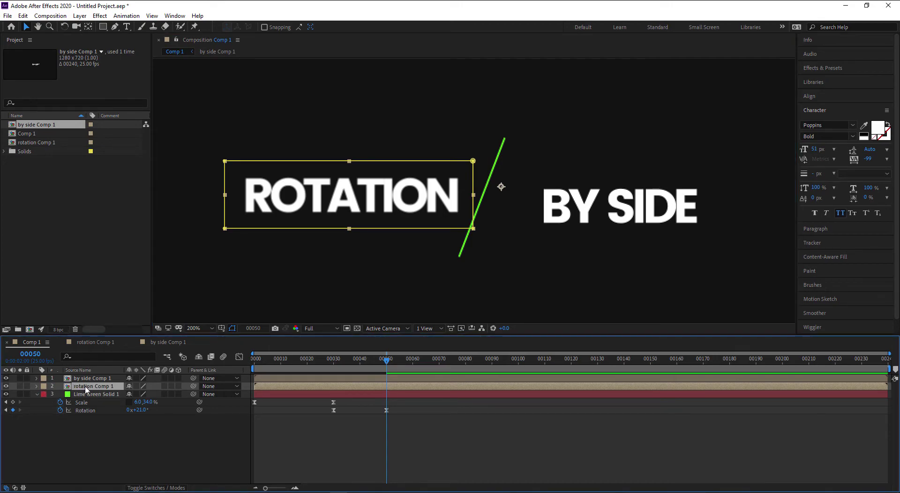
Step: Drag a corner of ROTATION's mask so its right edge follows the tilted green line
key(m)
click(76, 396)
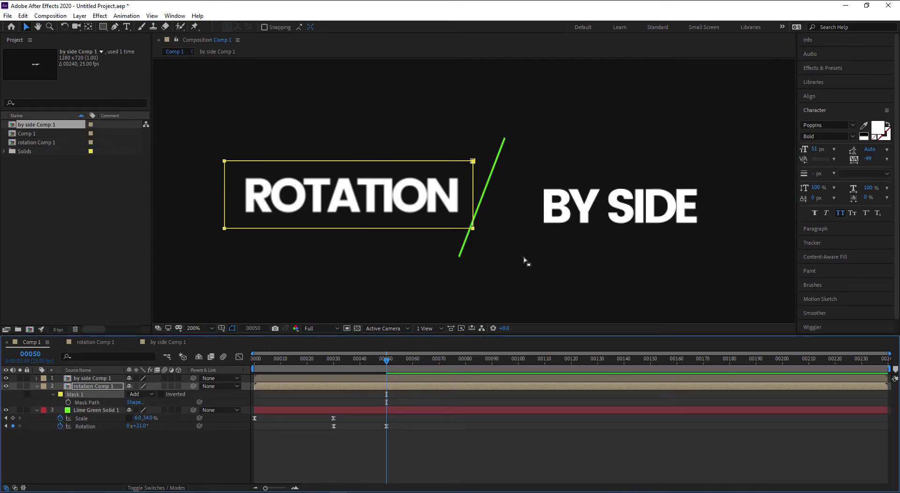
mouse_move(524, 260)
mouse_down()
mouse_move(462, 226)
mouse_move(470, 229)
mouse_up()
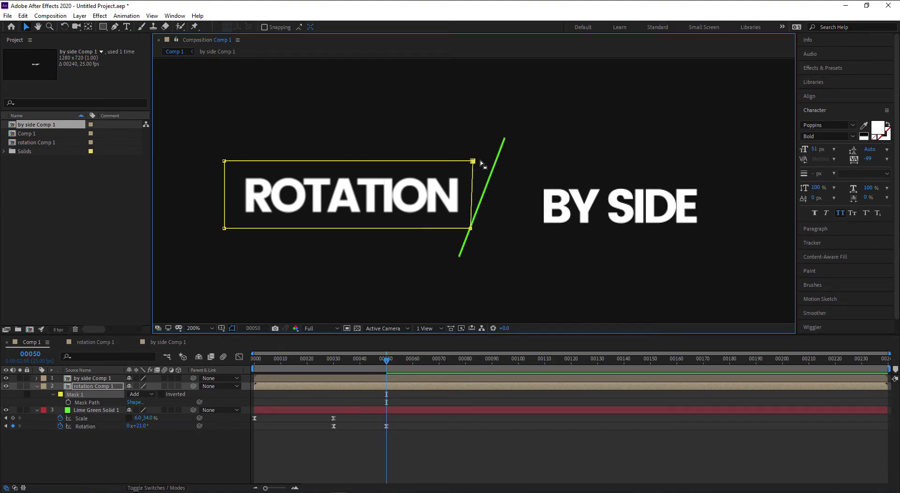
drag(473, 160, 496, 160)
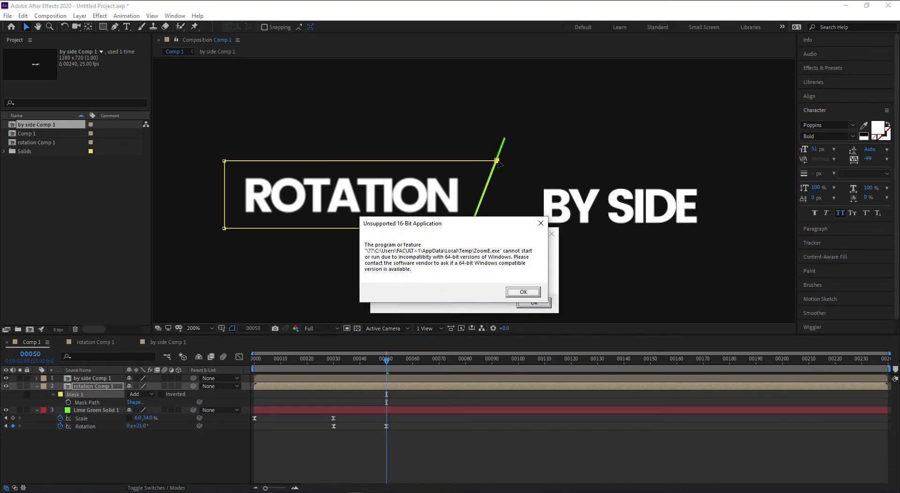
click(516, 292)
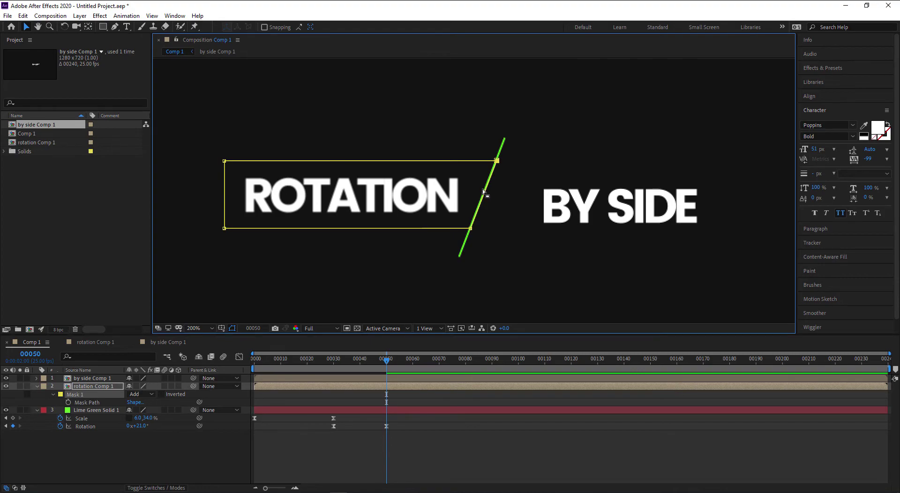
drag(387, 360, 265, 365)
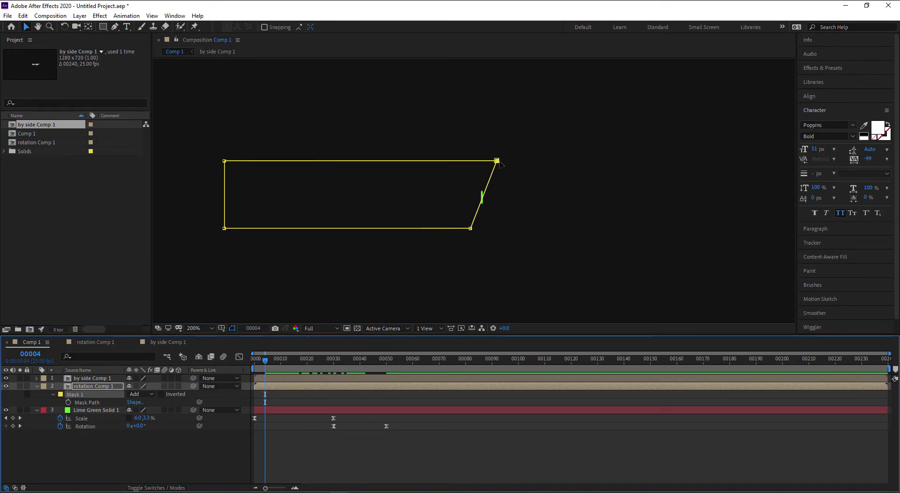
Step: Inside rotation Comp 1, shift the ROTATION text further left at its starting position
click(113, 343)
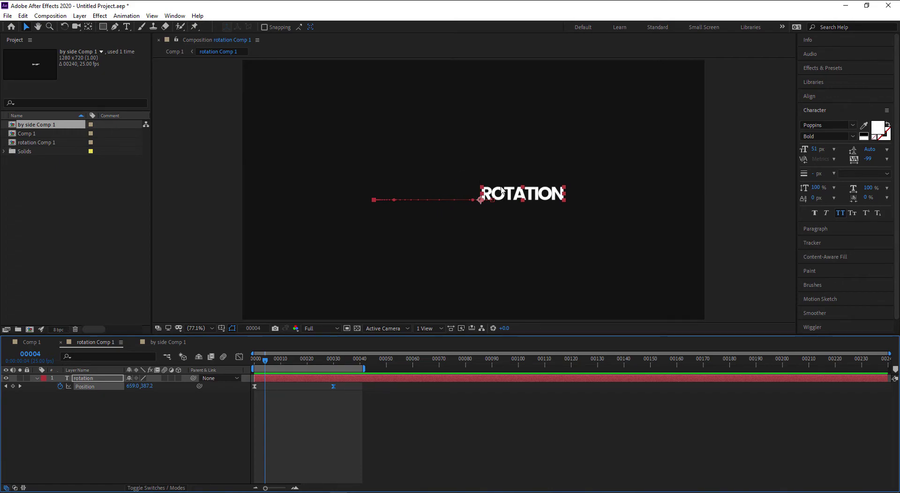
drag(507, 196, 488, 197)
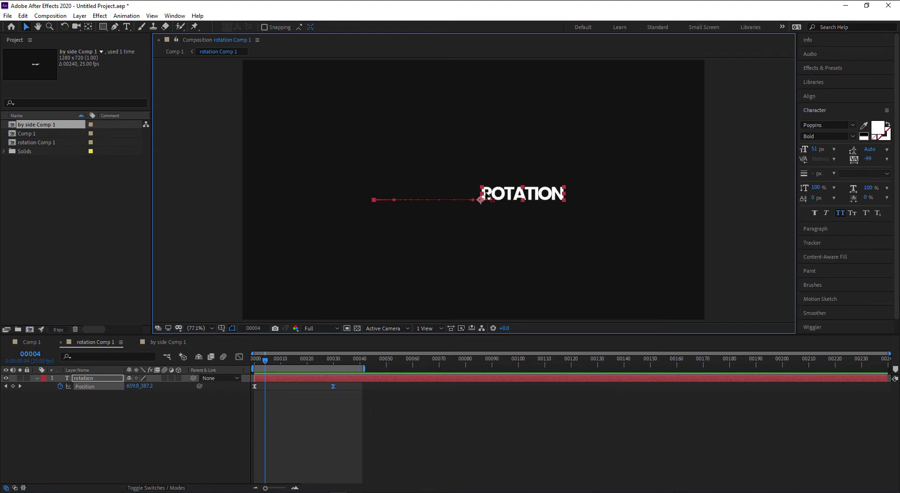
click(33, 346)
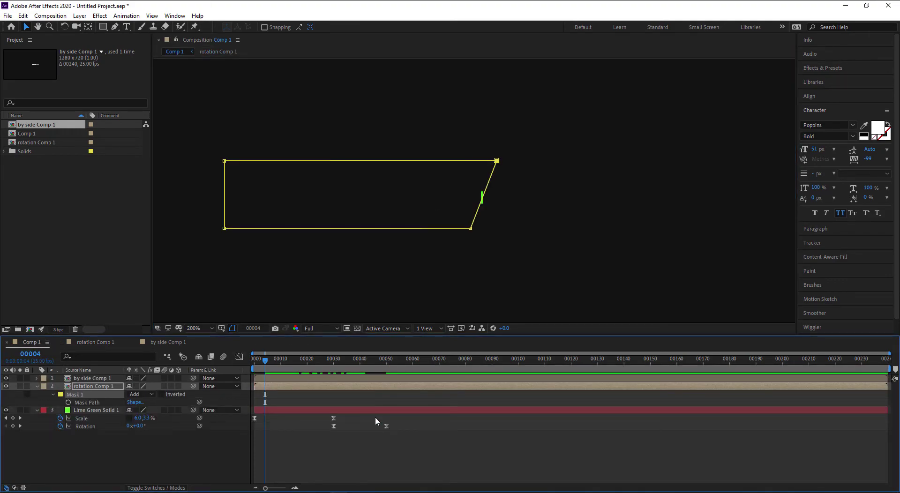
Step: Move BY SIDE left against the green line and play back the reveal from frame 0
drag(266, 361, 389, 378)
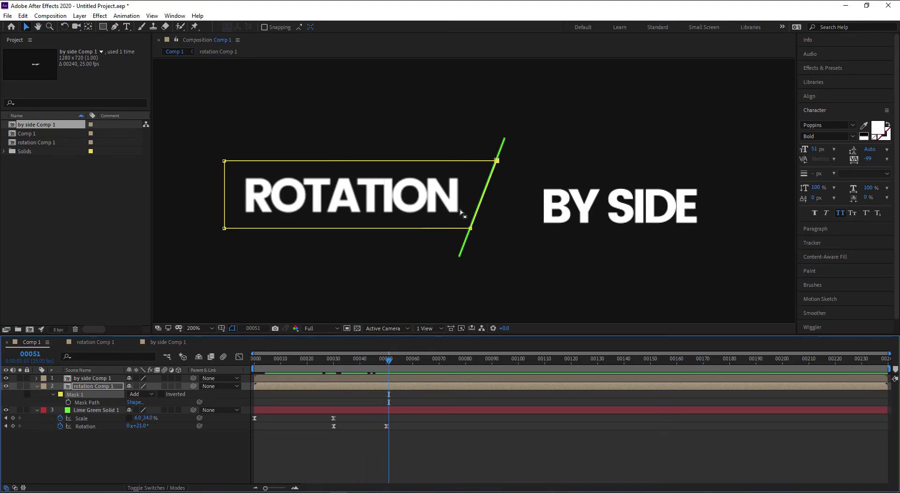
drag(307, 369, 301, 369)
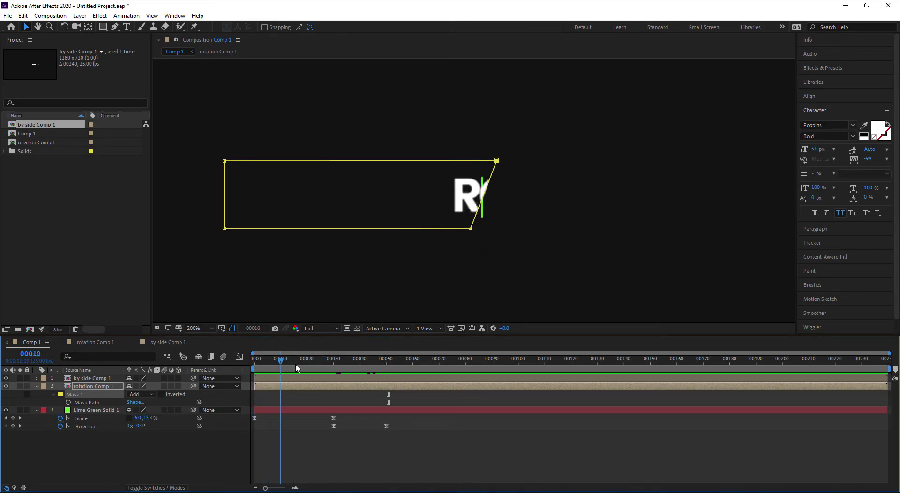
click(344, 381)
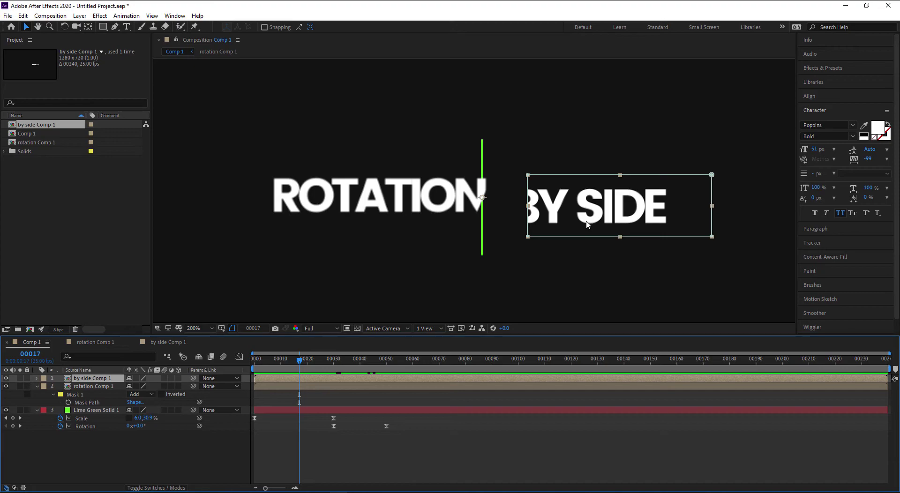
drag(586, 224, 548, 212)
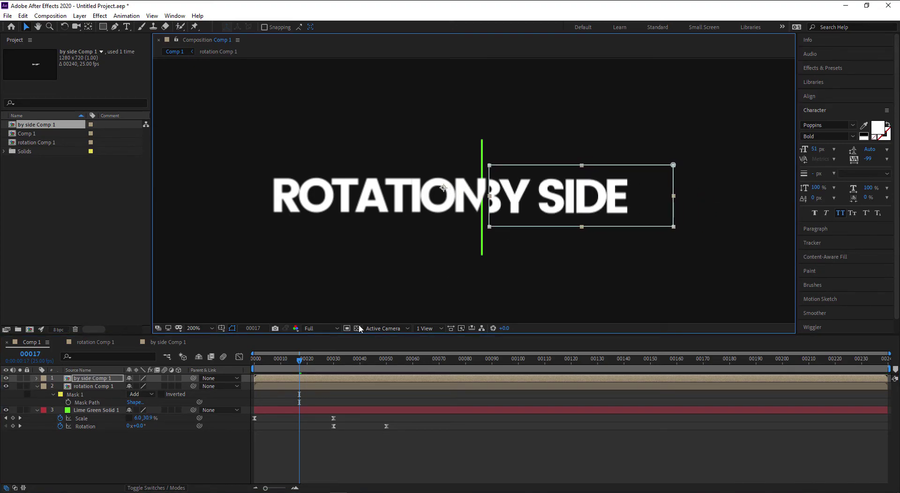
key(Home)
key(space)
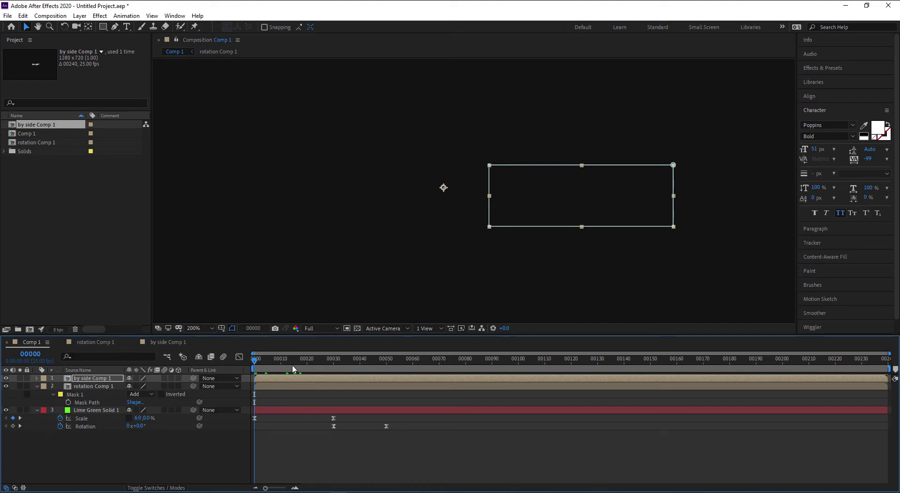
key(space)
Step: Fine-tune BY SIDE's position at frames 30 and 50, nudging it left then right
click(355, 357)
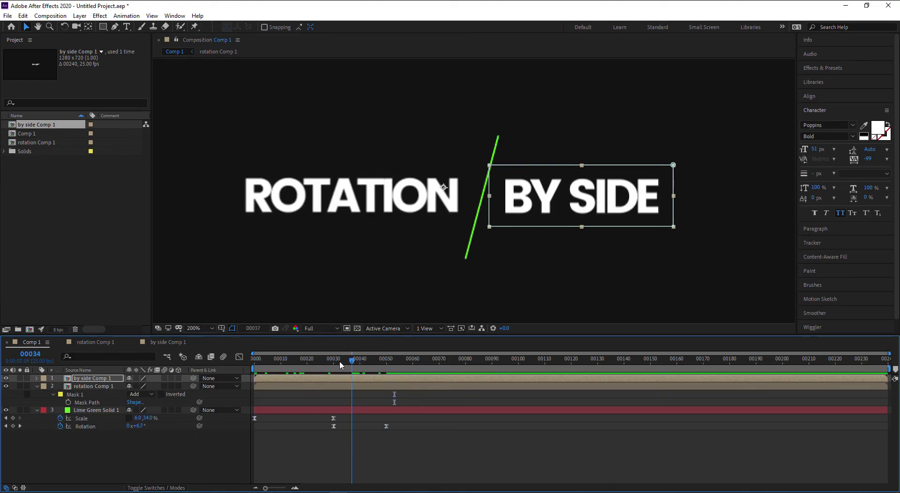
key(j)
drag(544, 204, 539, 203)
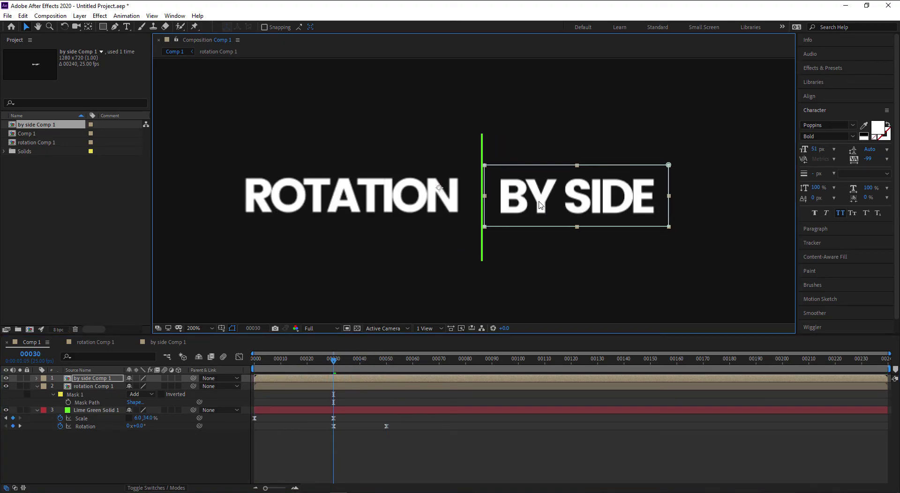
drag(353, 360, 386, 360)
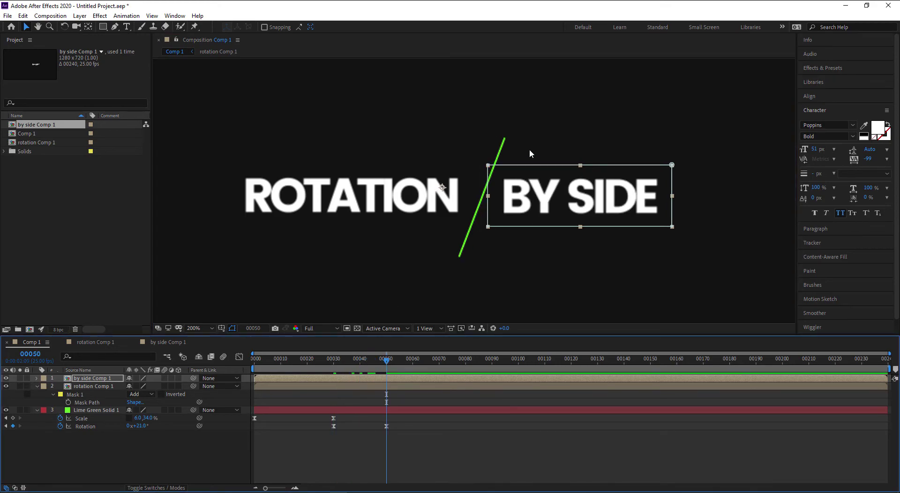
drag(520, 199, 526, 202)
Step: Drag both left corners of BY SIDE's Mask 1 onto the tilted green line
click(93, 380)
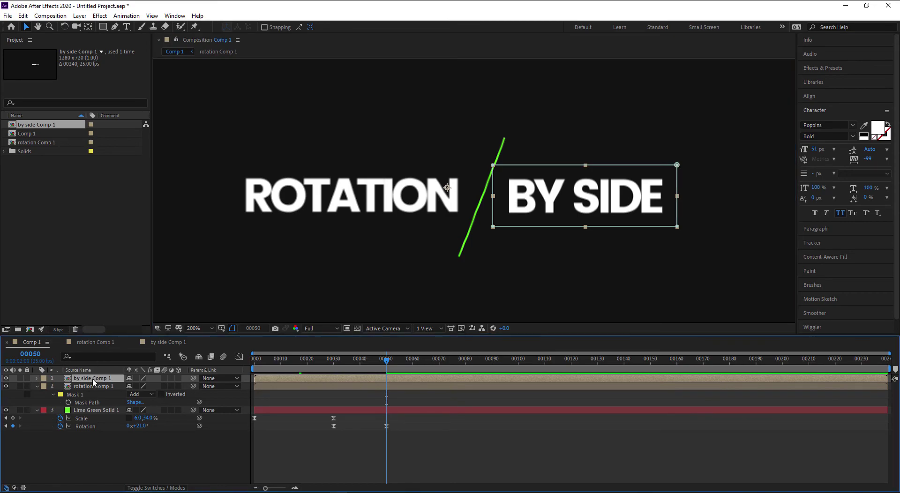
key(m)
click(75, 386)
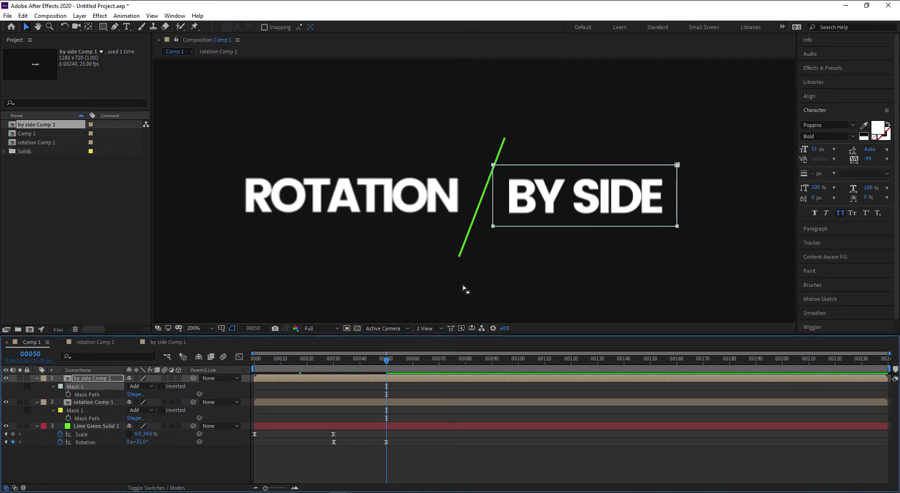
drag(493, 228, 472, 226)
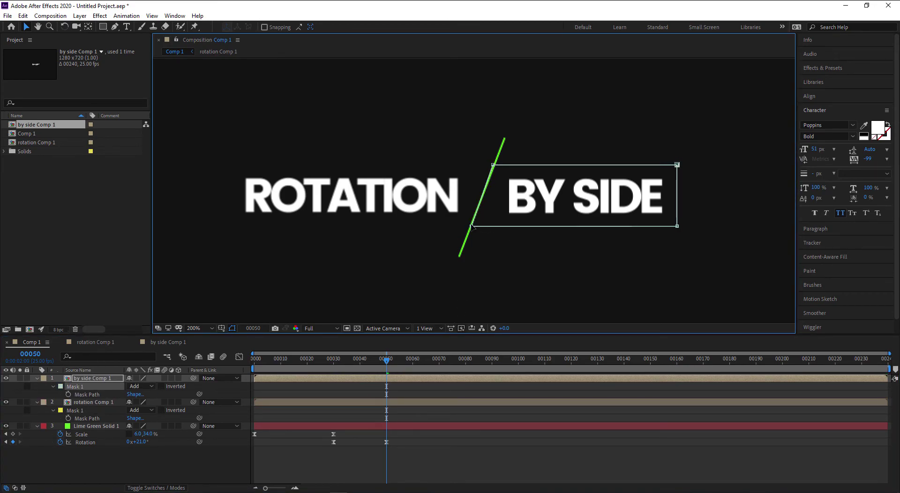
scroll(489, 174, up, 2)
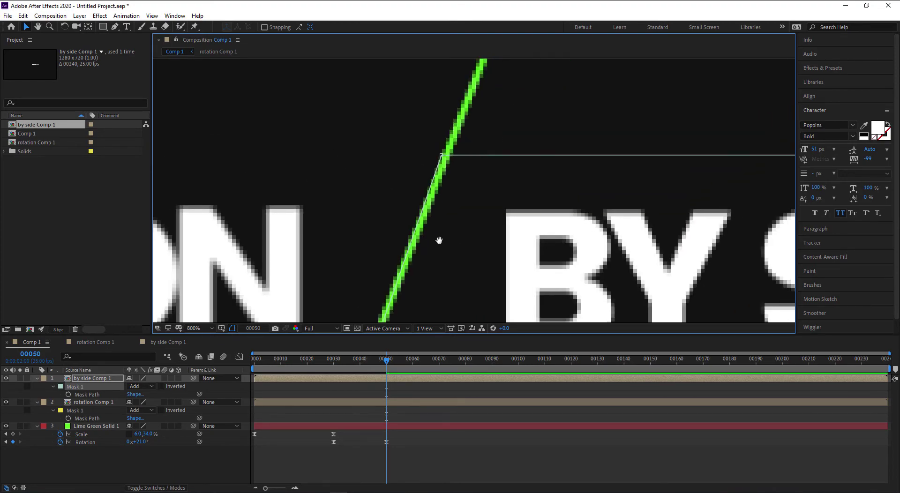
scroll(457, 170, up, 1)
drag(443, 154, 447, 155)
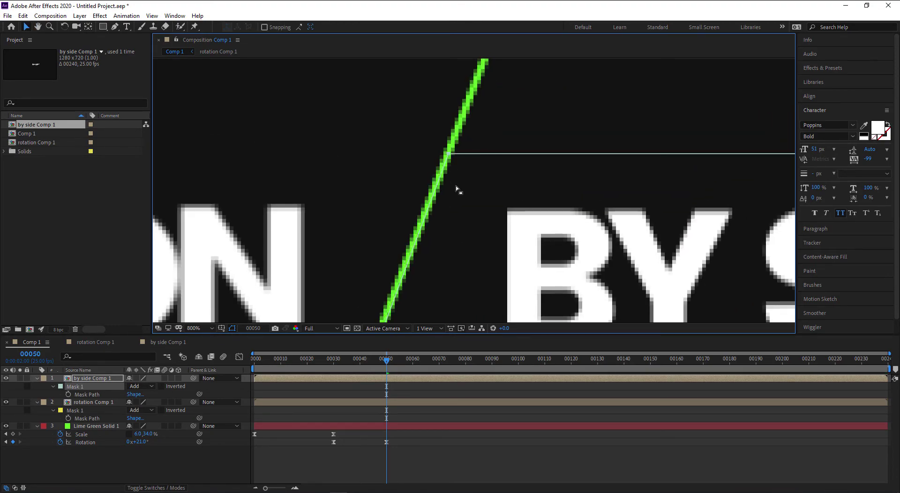
scroll(462, 216, down, 2)
scroll(466, 244, down, 2)
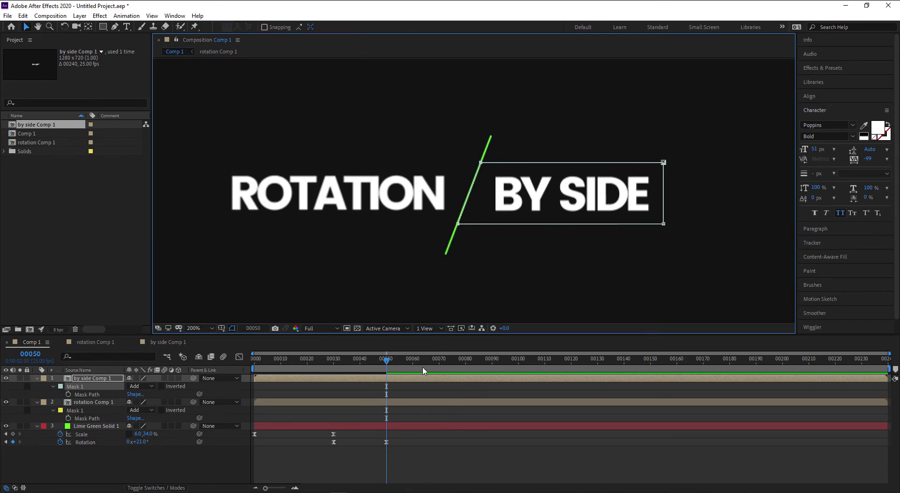
Step: Select both the rotation Comp 1 and by side Comp 1 layers
click(424, 449)
click(419, 402)
ctrl+click(416, 379)
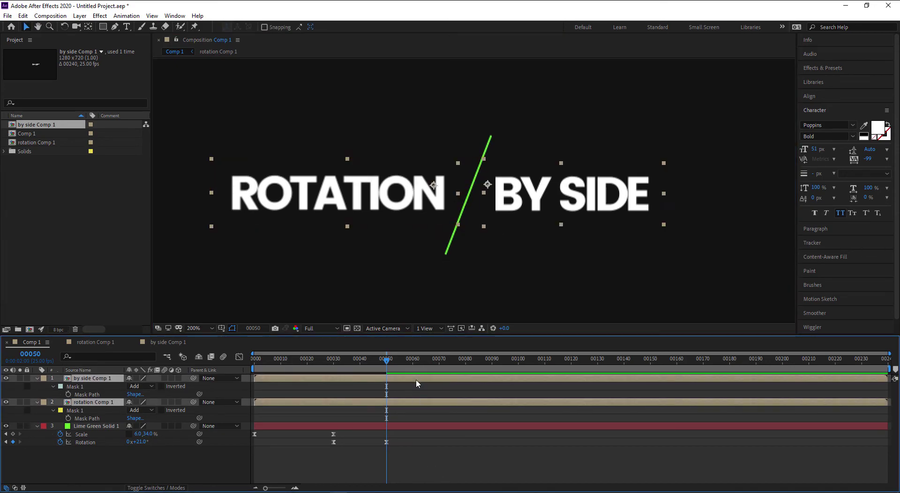
Step: Delay both title layers to start around frame 50 and move ROTATION up and right
mouse_move(275, 380)
mouse_down()
mouse_move(401, 393)
mouse_move(409, 376)
mouse_up()
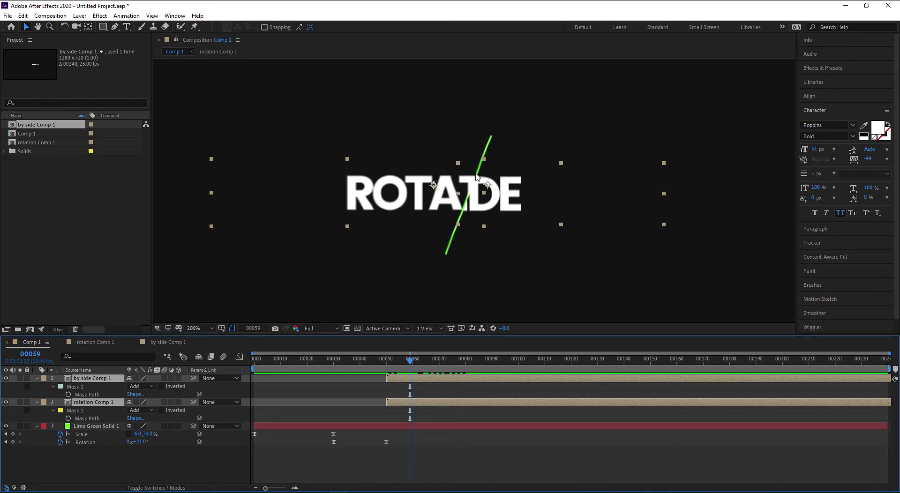
click(109, 402)
drag(406, 194, 411, 178)
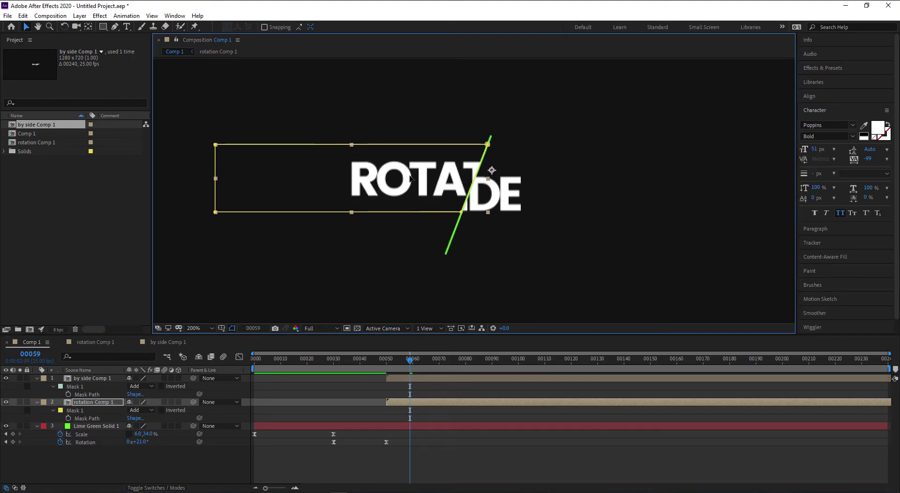
Step: Move the BY SIDE text down and left along the green line
click(78, 370)
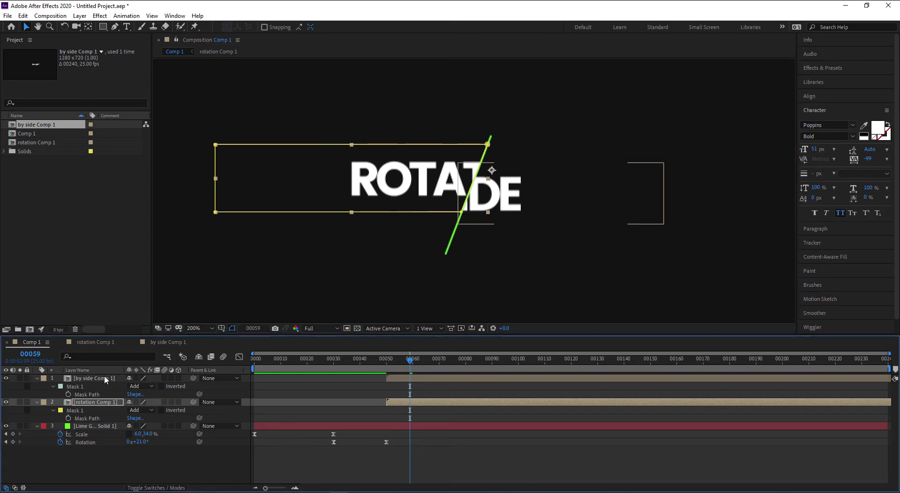
click(94, 378)
drag(510, 204, 503, 225)
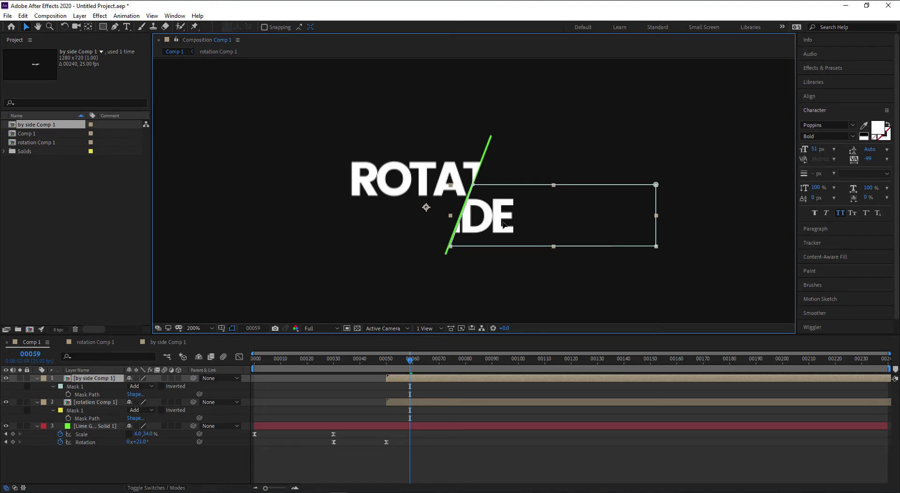
scroll(504, 226, up, 1)
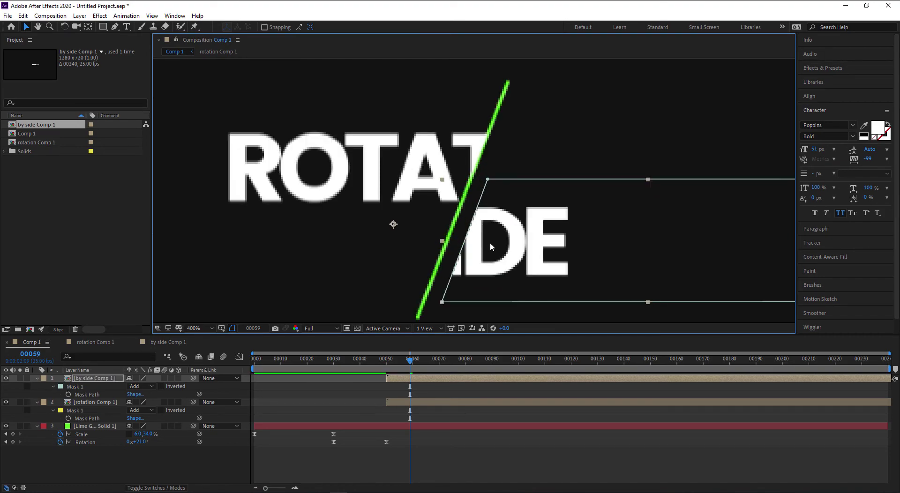
scroll(505, 227, up, 1)
drag(507, 227, 487, 233)
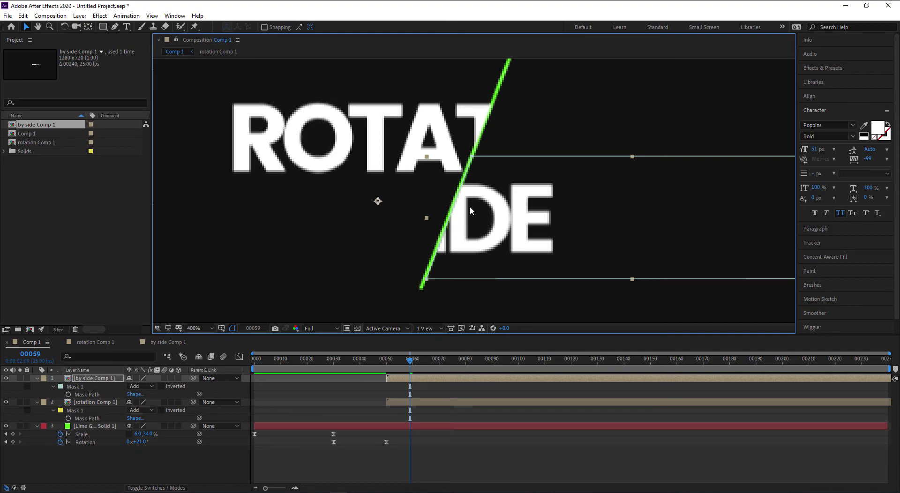
Step: Put Lime Green Solid 1 above the titles and nudge ROTATION up and slightly right
drag(104, 428, 117, 379)
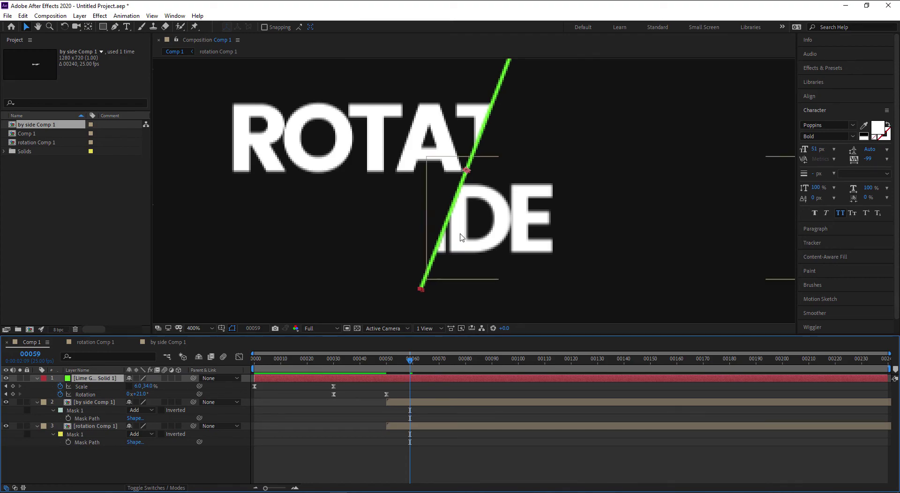
drag(416, 211, 403, 262)
click(343, 196)
drag(344, 196, 350, 182)
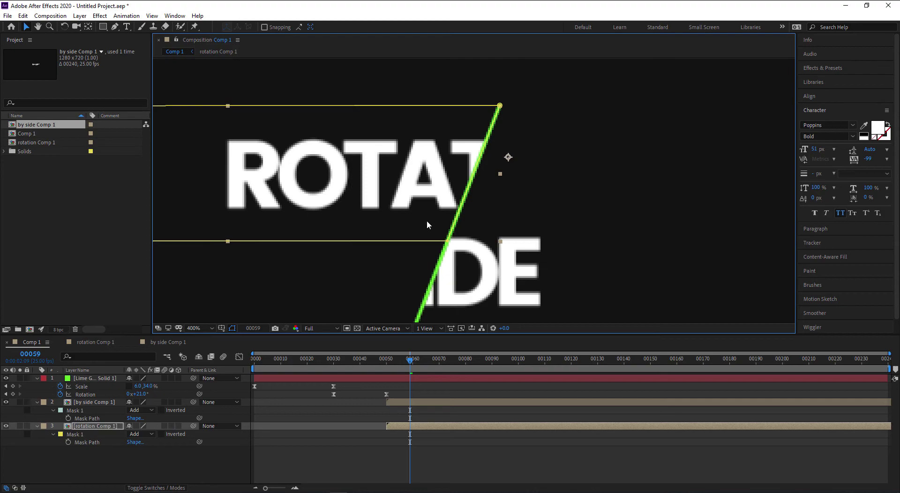
scroll(490, 254, down, 2)
click(497, 277)
drag(506, 297, 529, 264)
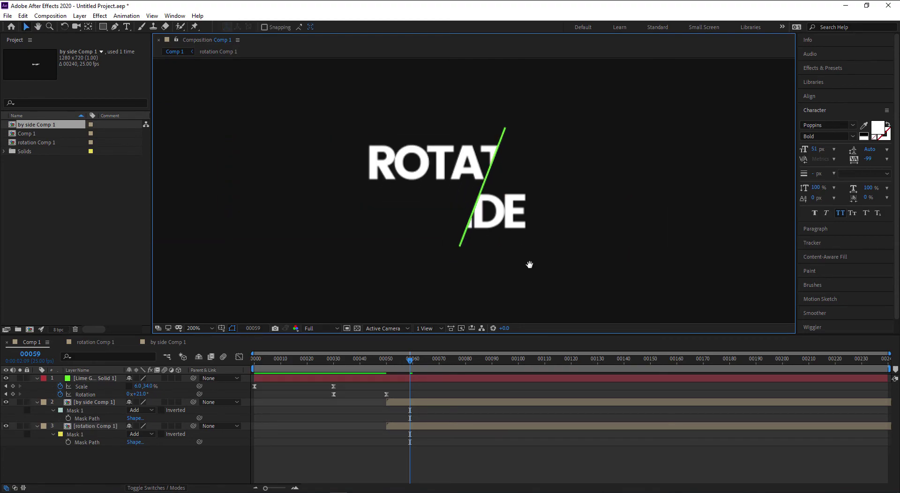
Step: Preview the animation, show BY SIDE's mask outline, and scrub back to frame 67 with rotation Comp 1 selected
key(space)
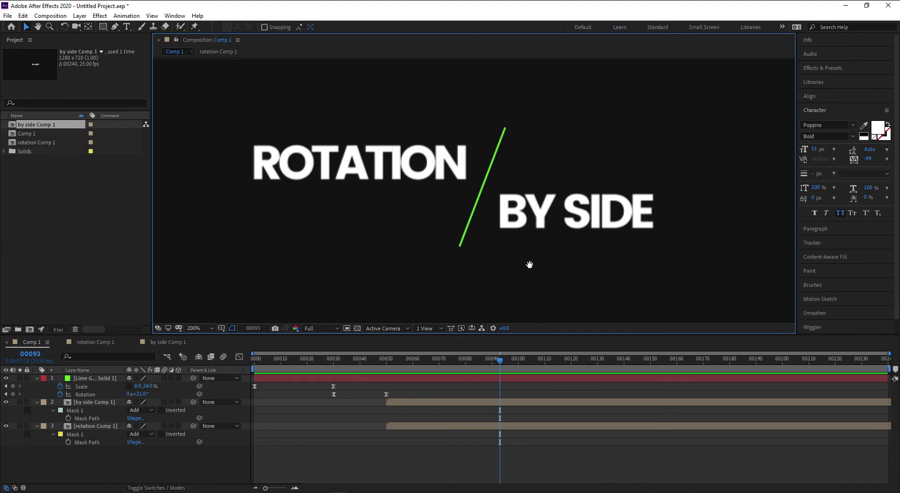
click(461, 418)
click(471, 421)
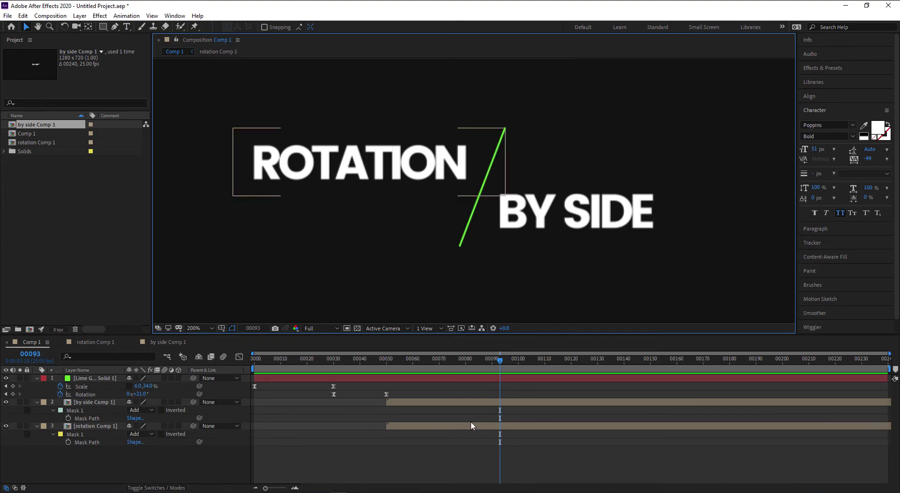
mouse_move(500, 371)
mouse_down()
mouse_move(447, 373)
mouse_move(519, 379)
mouse_up()
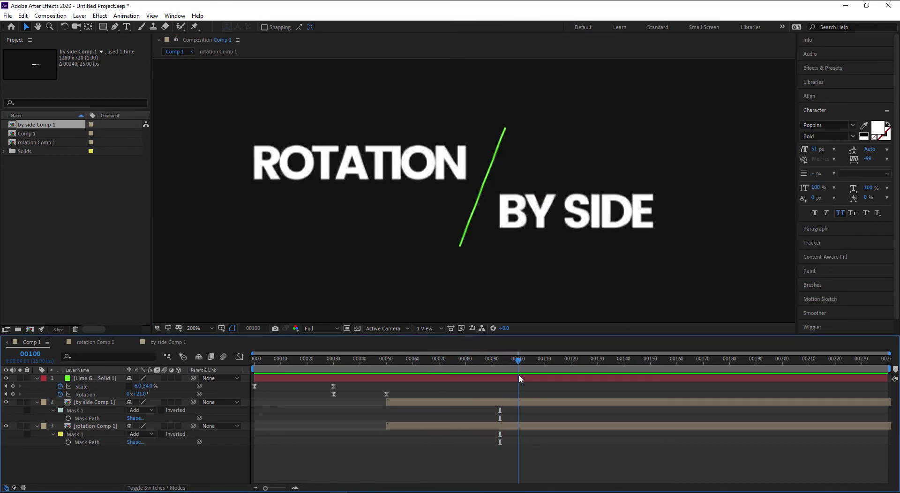
Step: End the work area at frame 100, then undo an accidental Extract Work Area and trim
key(n)
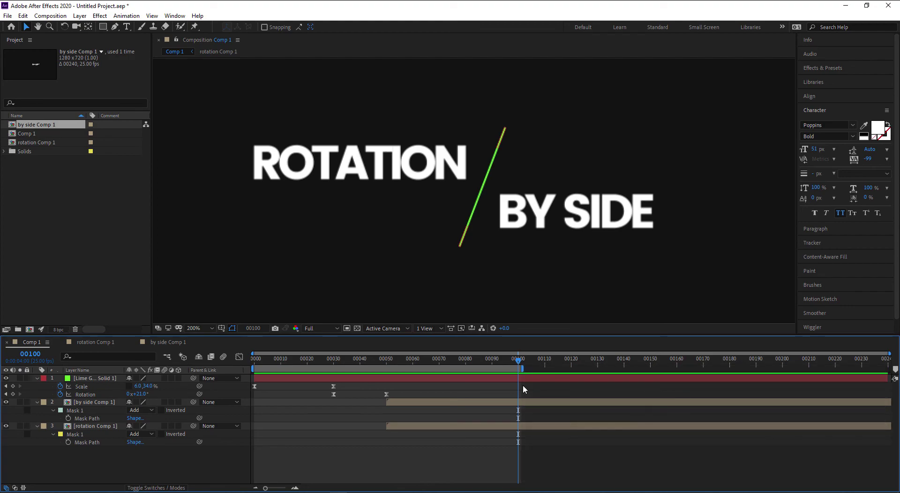
right_click(487, 370)
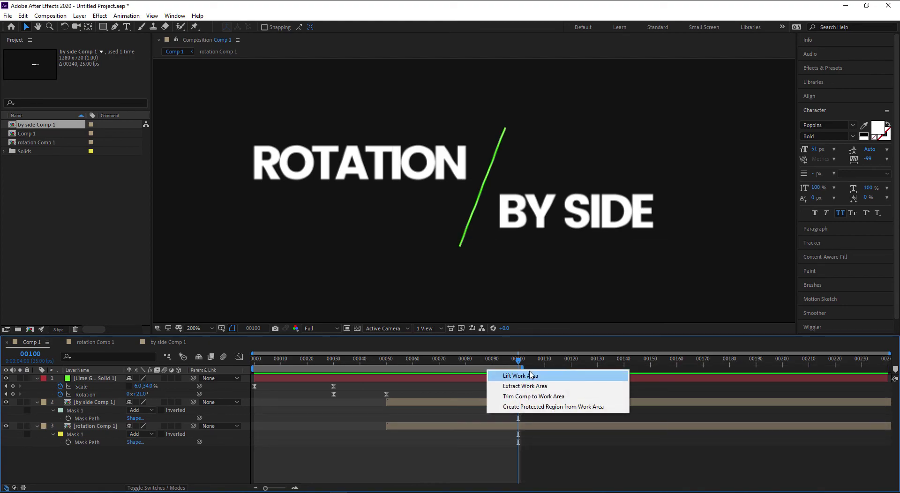
click(540, 389)
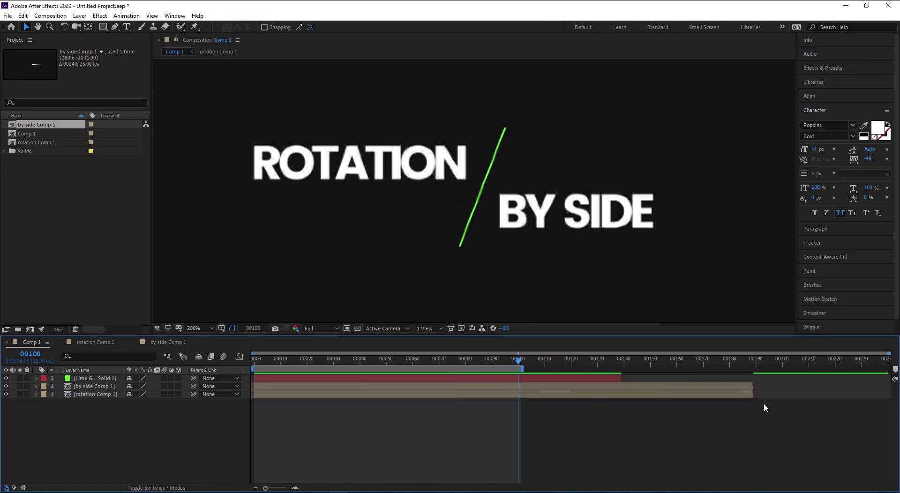
right_click(482, 372)
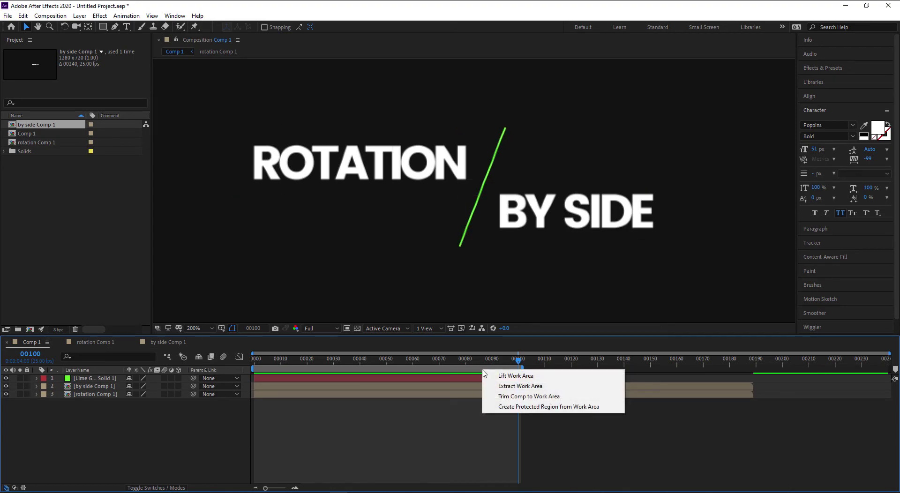
click(540, 397)
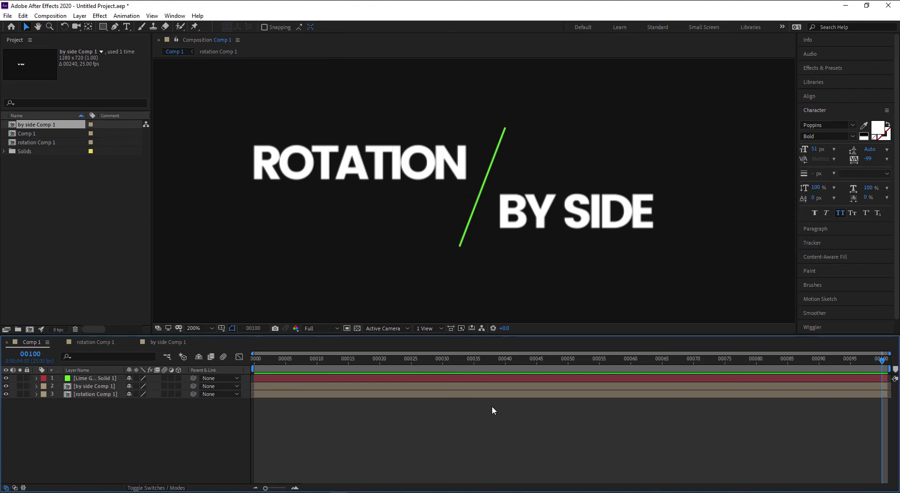
drag(279, 361, 170, 388)
key(End)
key(equal)
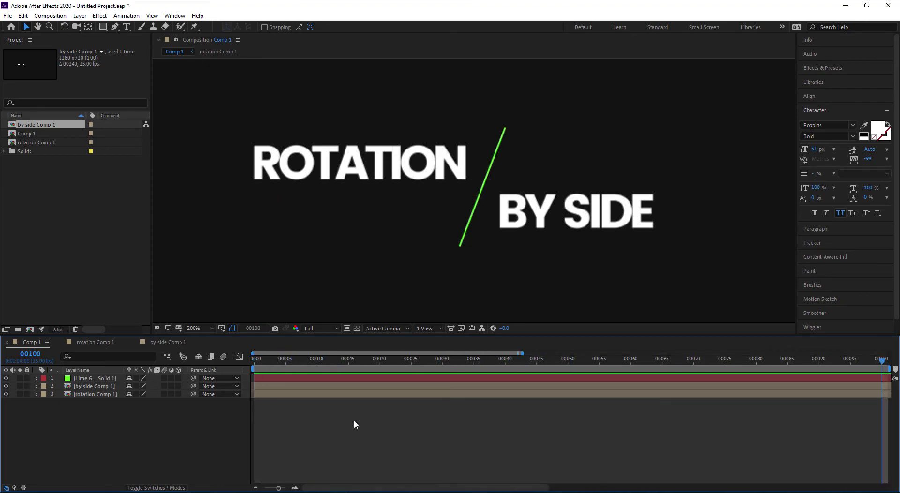
key(minus)
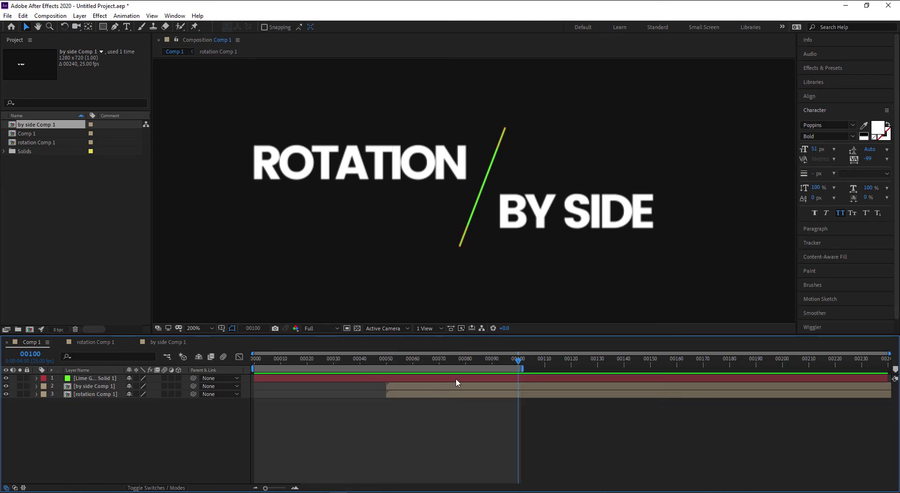
Step: Trim Comp 1 to the 100-frame work area and scrub to frame 88 to check both titles
mouse_move(440, 362)
mouse_down()
mouse_move(283, 364)
mouse_move(508, 362)
mouse_up()
right_click(505, 369)
click(534, 397)
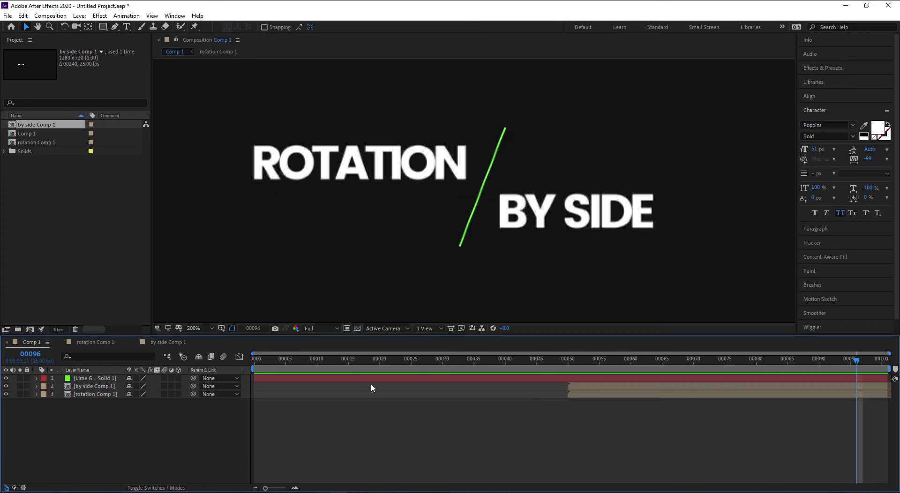
drag(286, 362, 260, 362)
drag(573, 374, 806, 371)
Step: Close the rotation Comp 1 and by side Comp 1 timeline tabs
click(88, 342)
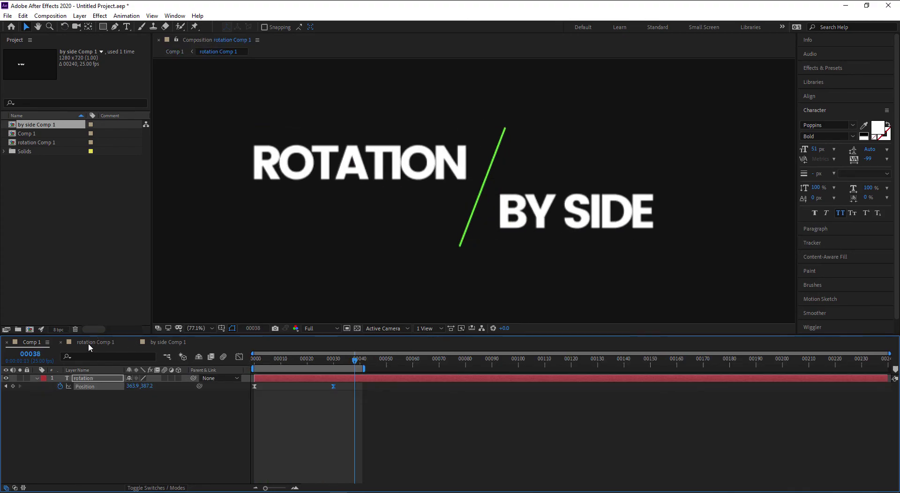
click(149, 347)
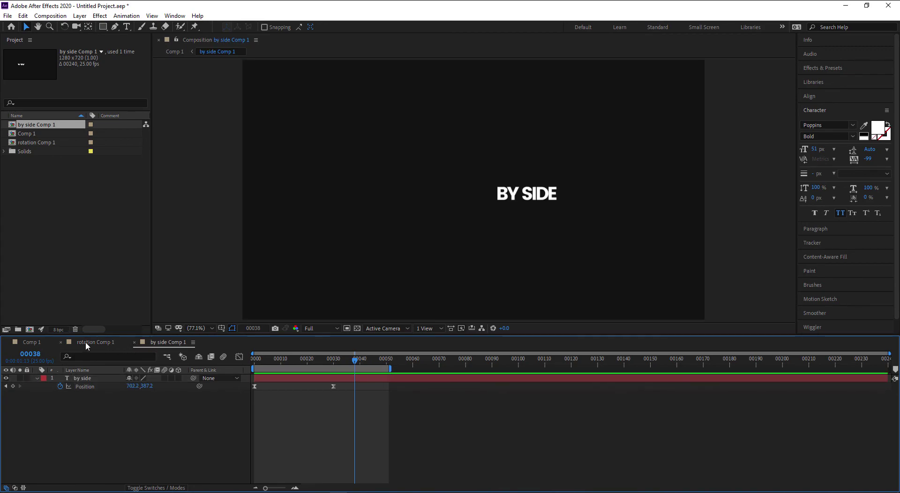
click(85, 341)
click(60, 343)
click(61, 342)
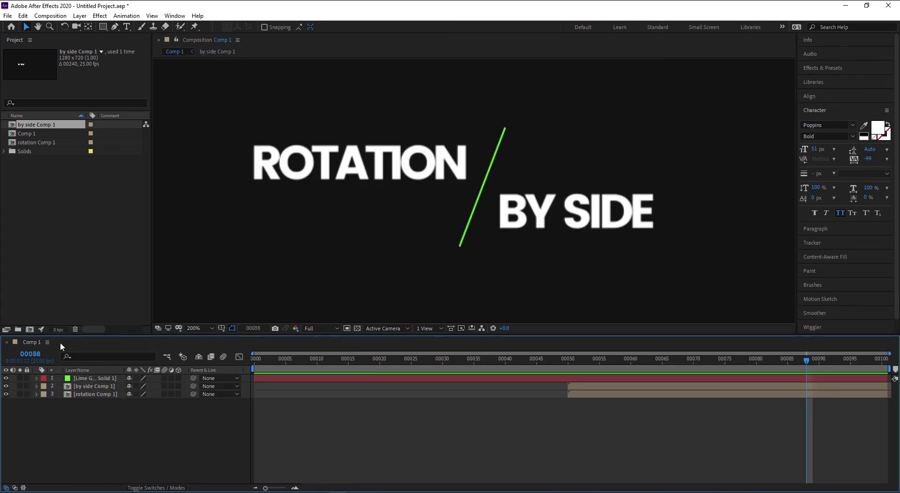
Step: Create a new 1280×720, 25 fps, 240-frame composition named Final_Anim
click(29, 330)
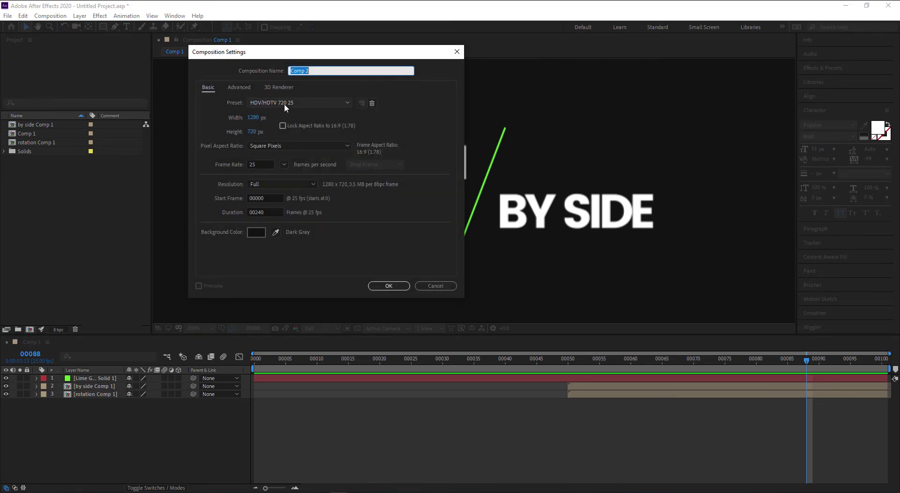
text(Final)
text(_An)
text(im)
key(Return)
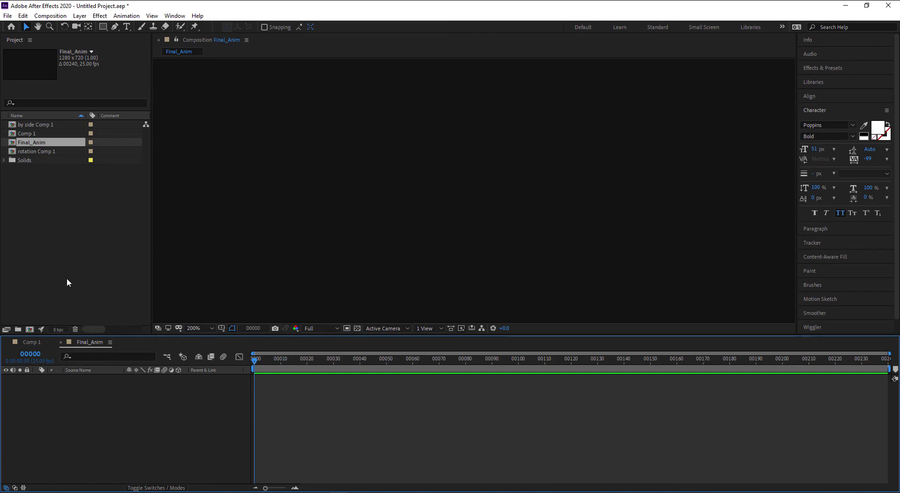
Step: Add Comp 1 to the Final_Anim timeline, duplicate the layer, and select the lower copy
drag(27, 135, 80, 430)
scroll(429, 218, down, 2)
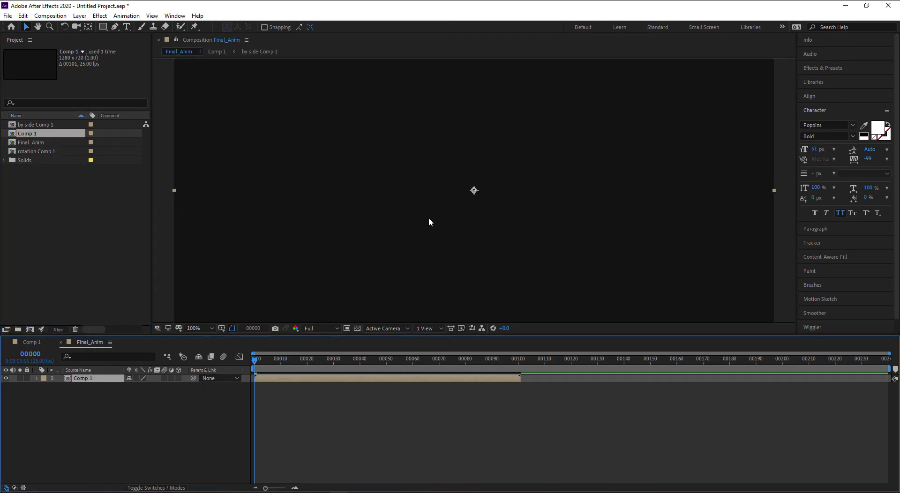
drag(283, 361, 486, 360)
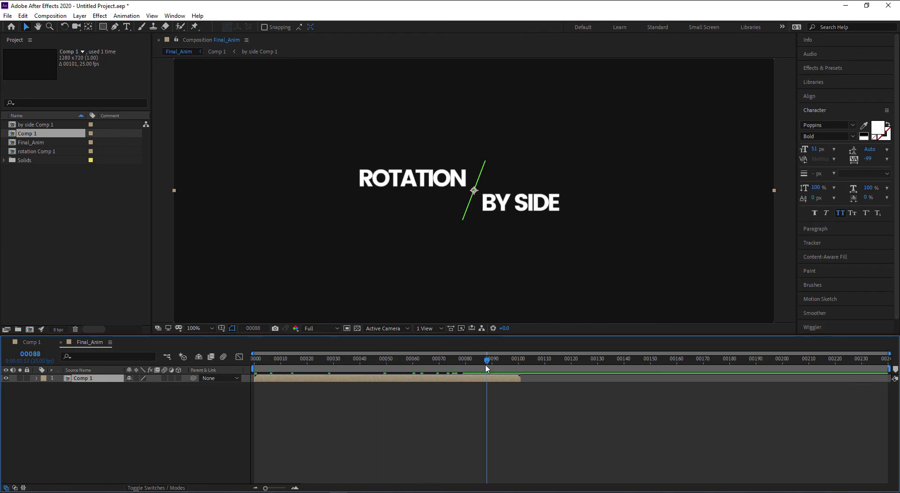
key(ctrl+d)
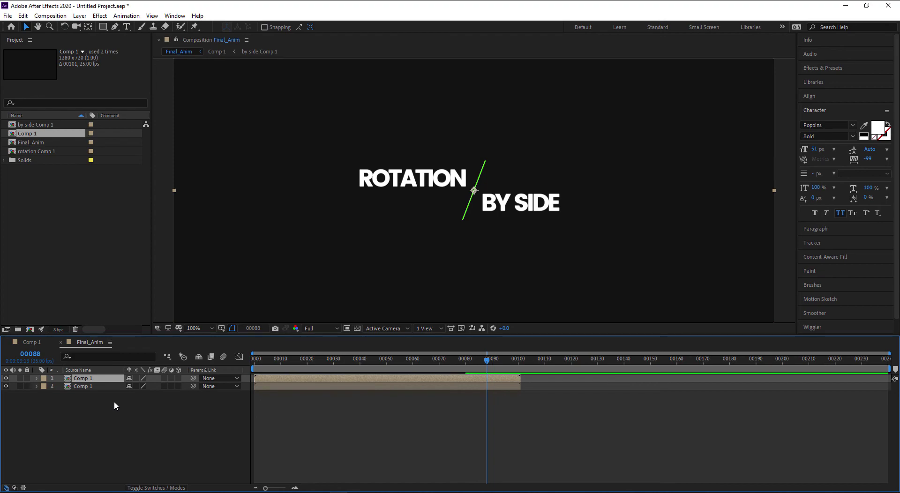
click(94, 386)
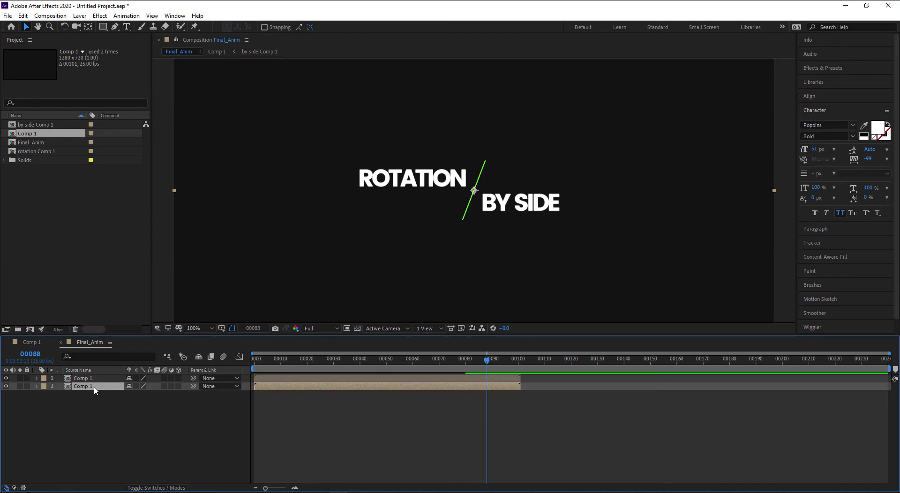
Step: Time-reverse the lower Comp 1 layer, start it at frame 100, and move the time to frame 200
right_click(287, 393)
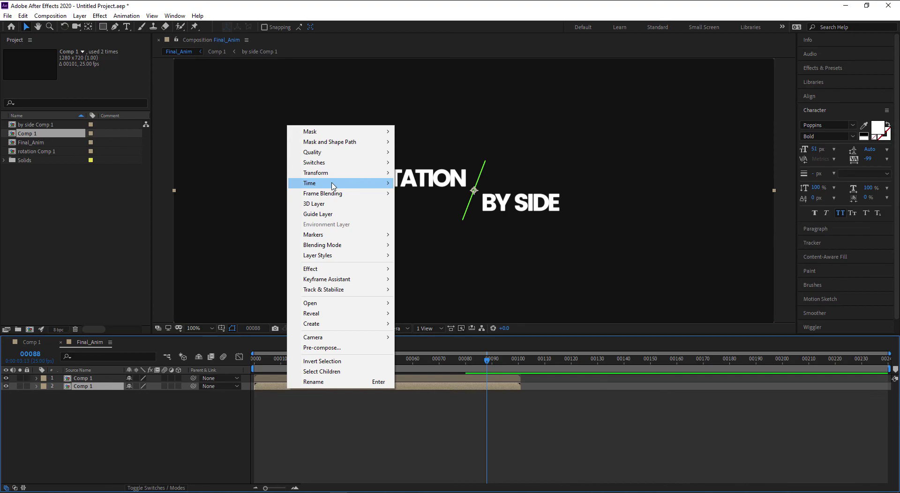
mouse_move(333, 185)
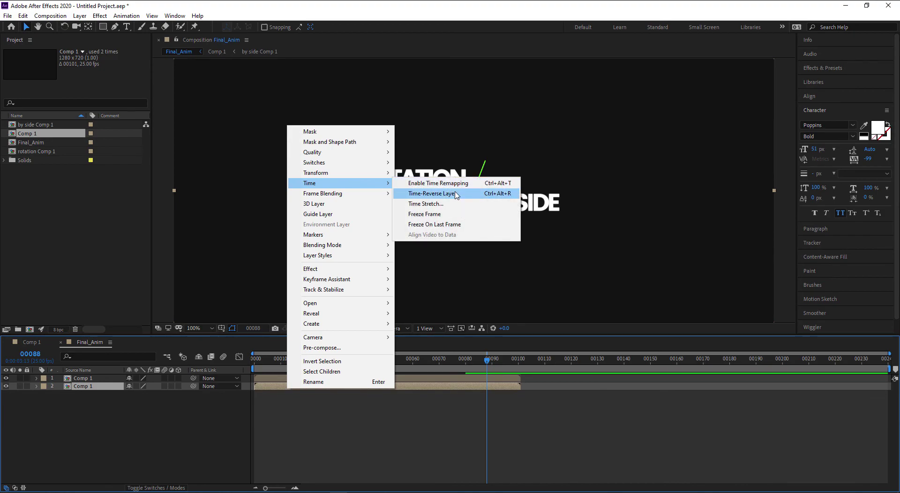
click(456, 194)
drag(303, 387, 556, 399)
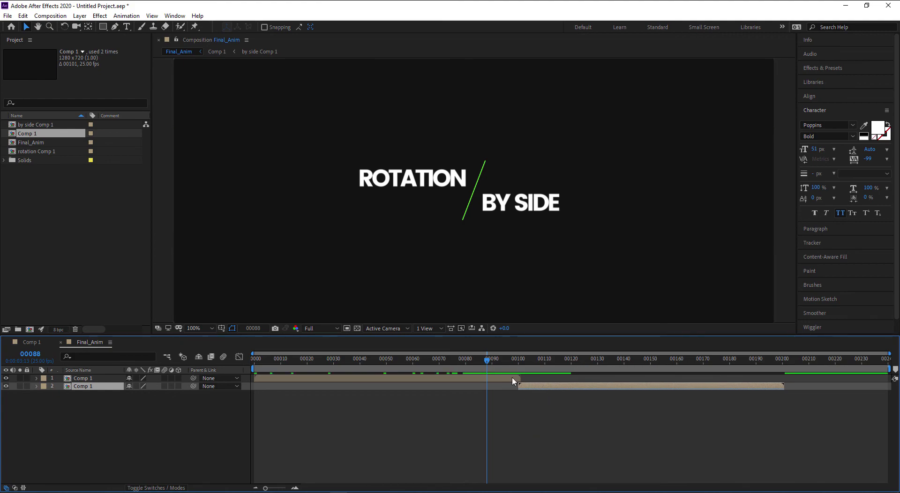
click(516, 396)
click(782, 367)
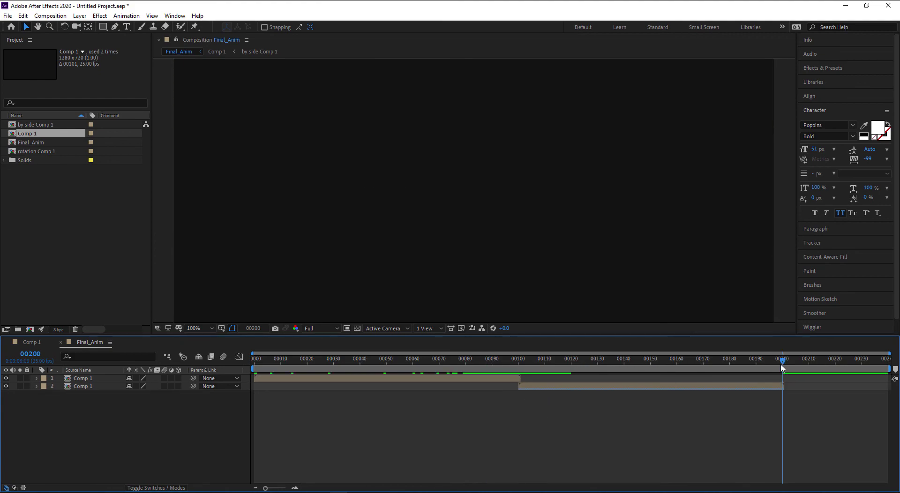
Step: End the work area at frame 200, preview, then extend it to about frame 222 and preview again
key(n)
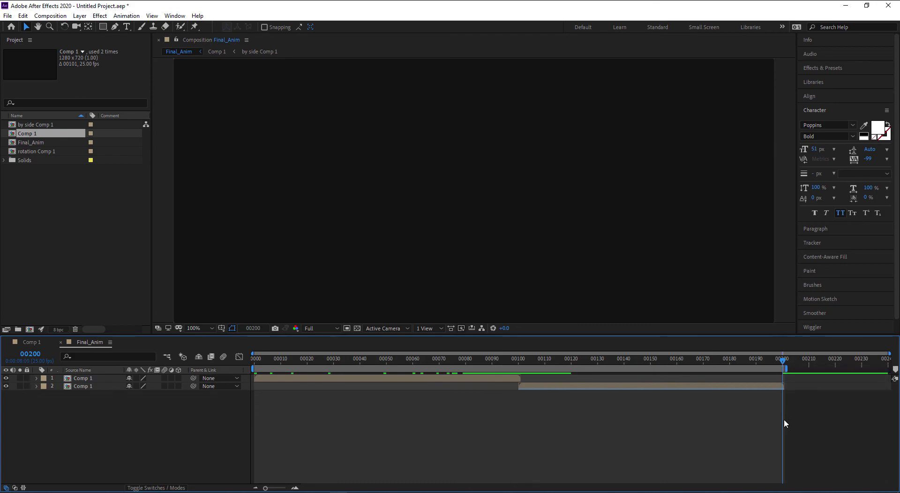
drag(262, 364, 254, 364)
key(space)
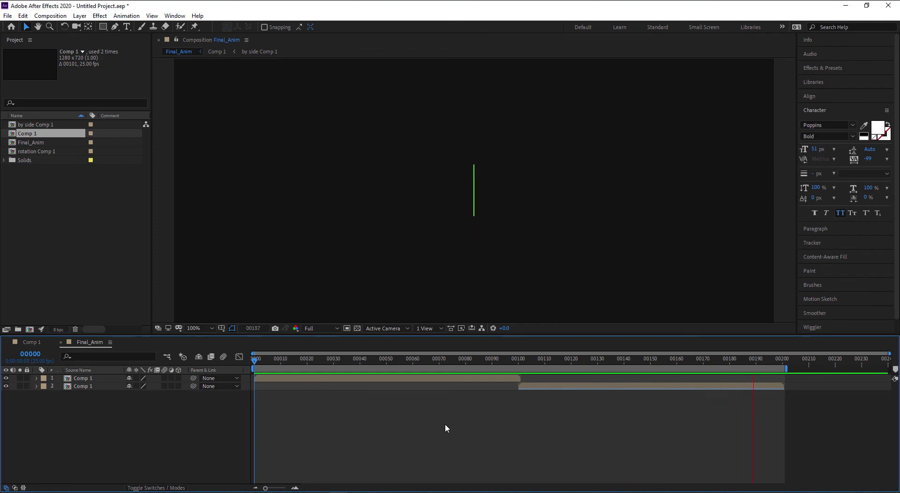
key(space)
drag(752, 361, 751, 361)
key(space)
drag(787, 370, 839, 371)
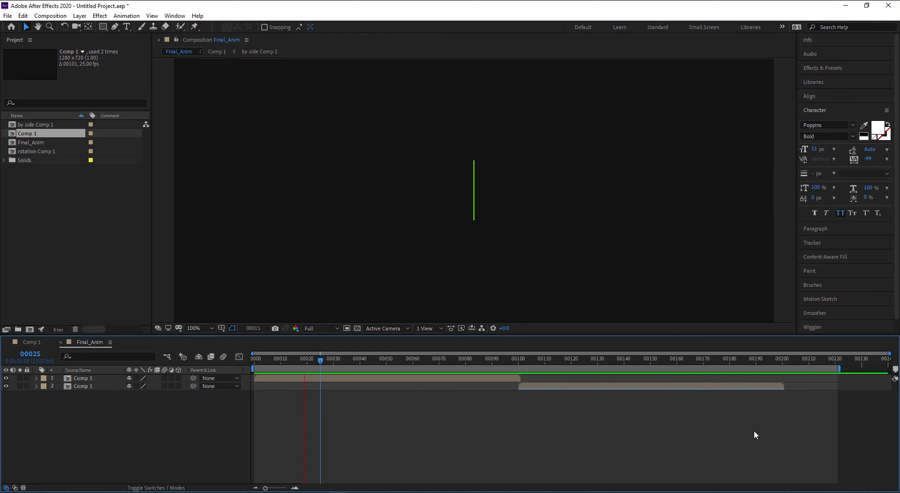
key(space)
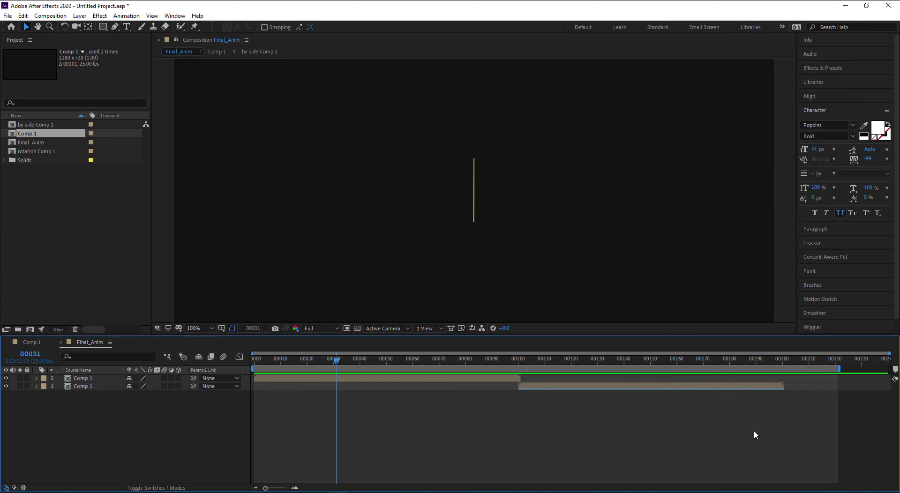